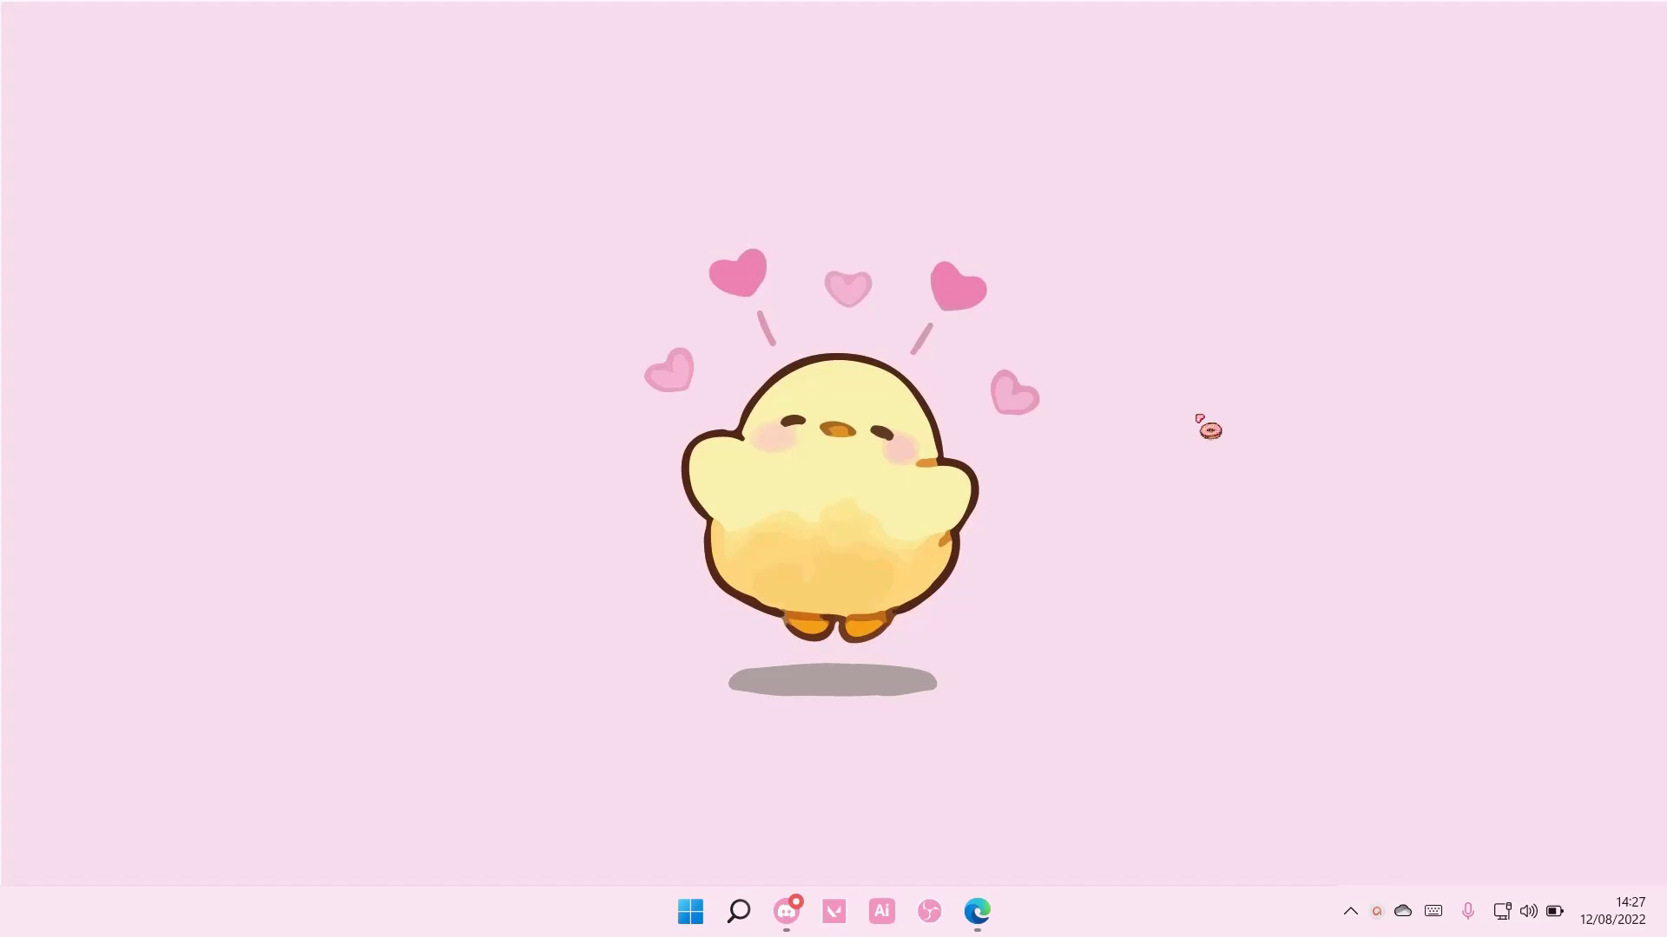
Step: Launch Snap Camera from the tray and keep NYK NEMESIS as its camera source in Settings
click(1352, 912)
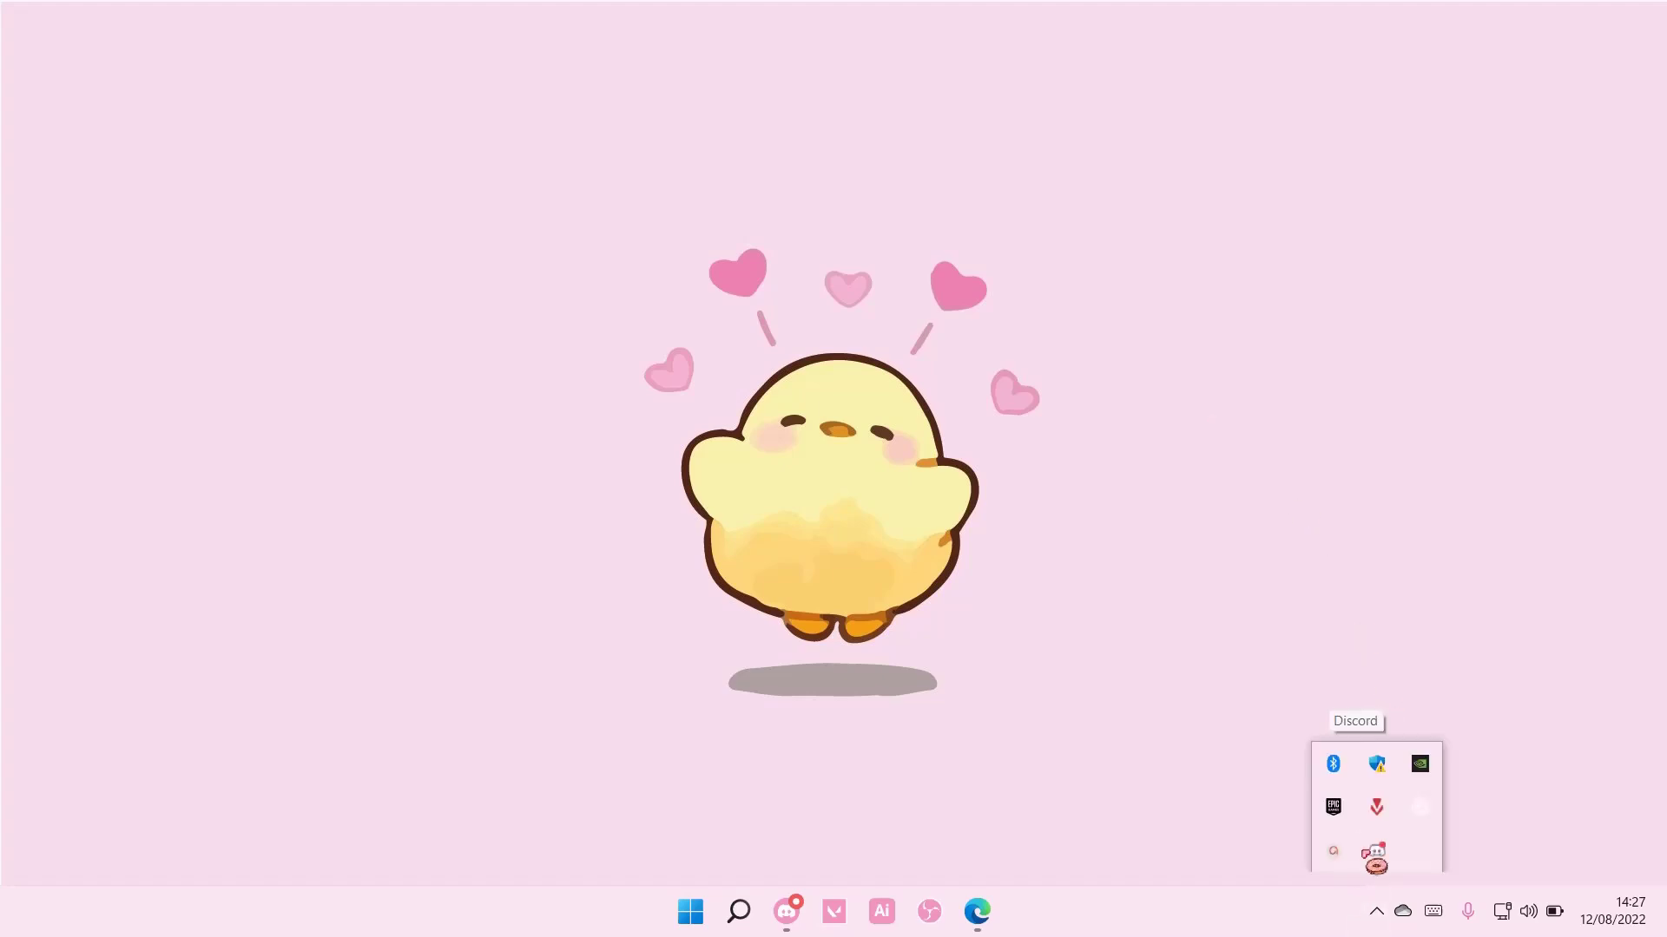
click(1416, 834)
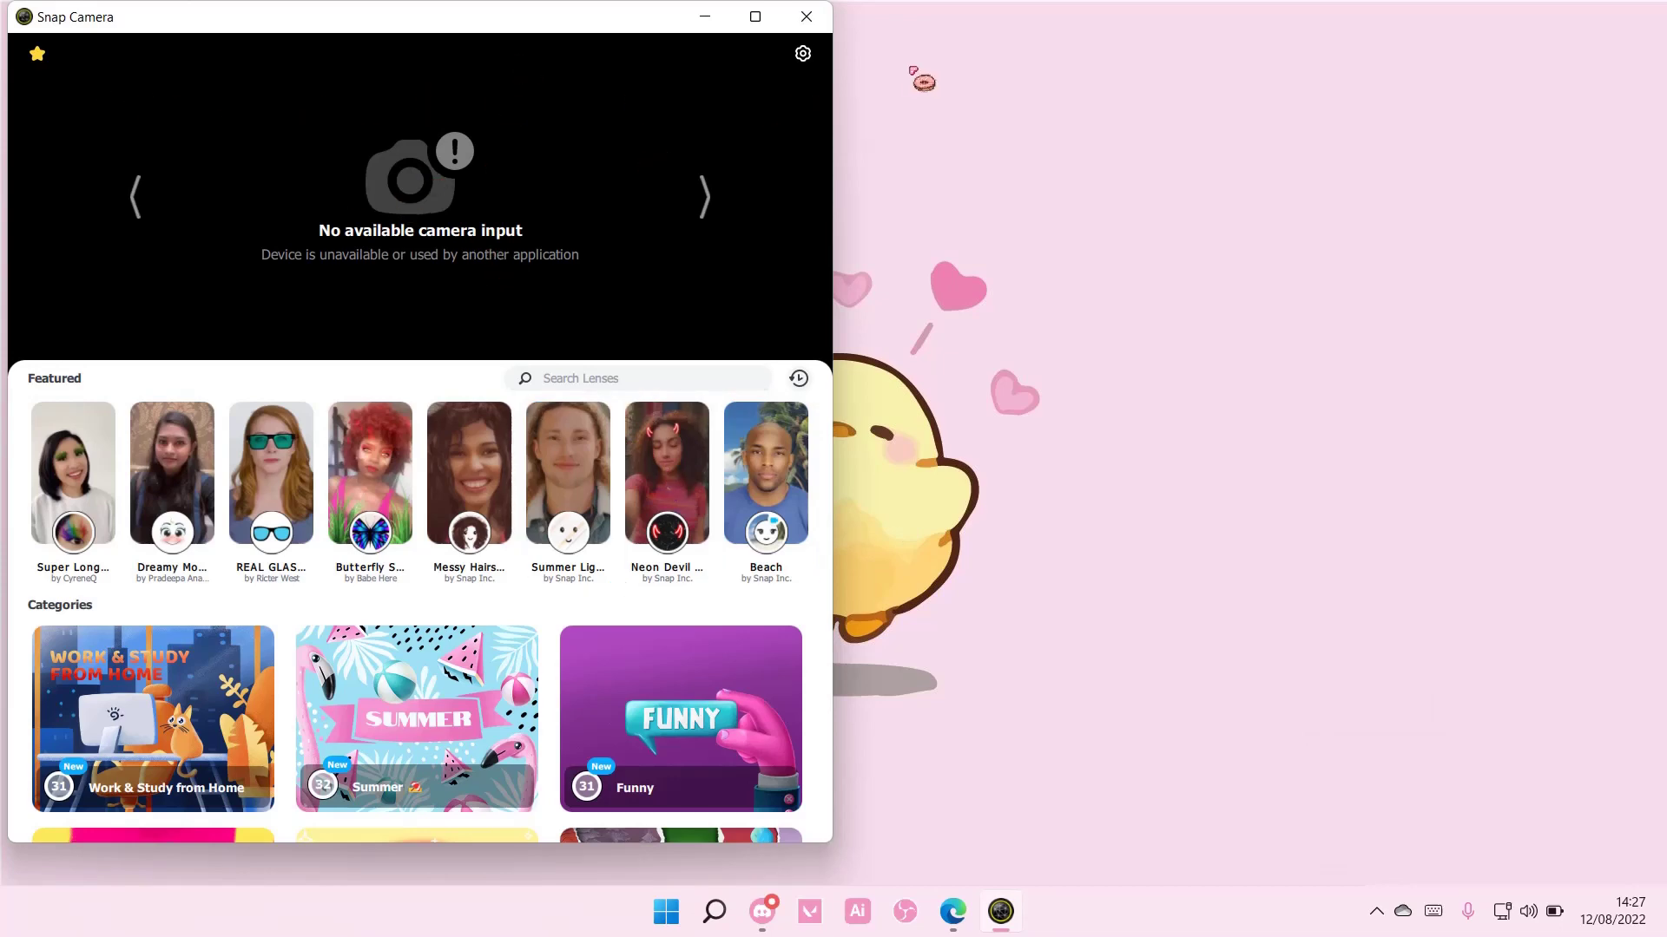
click(802, 54)
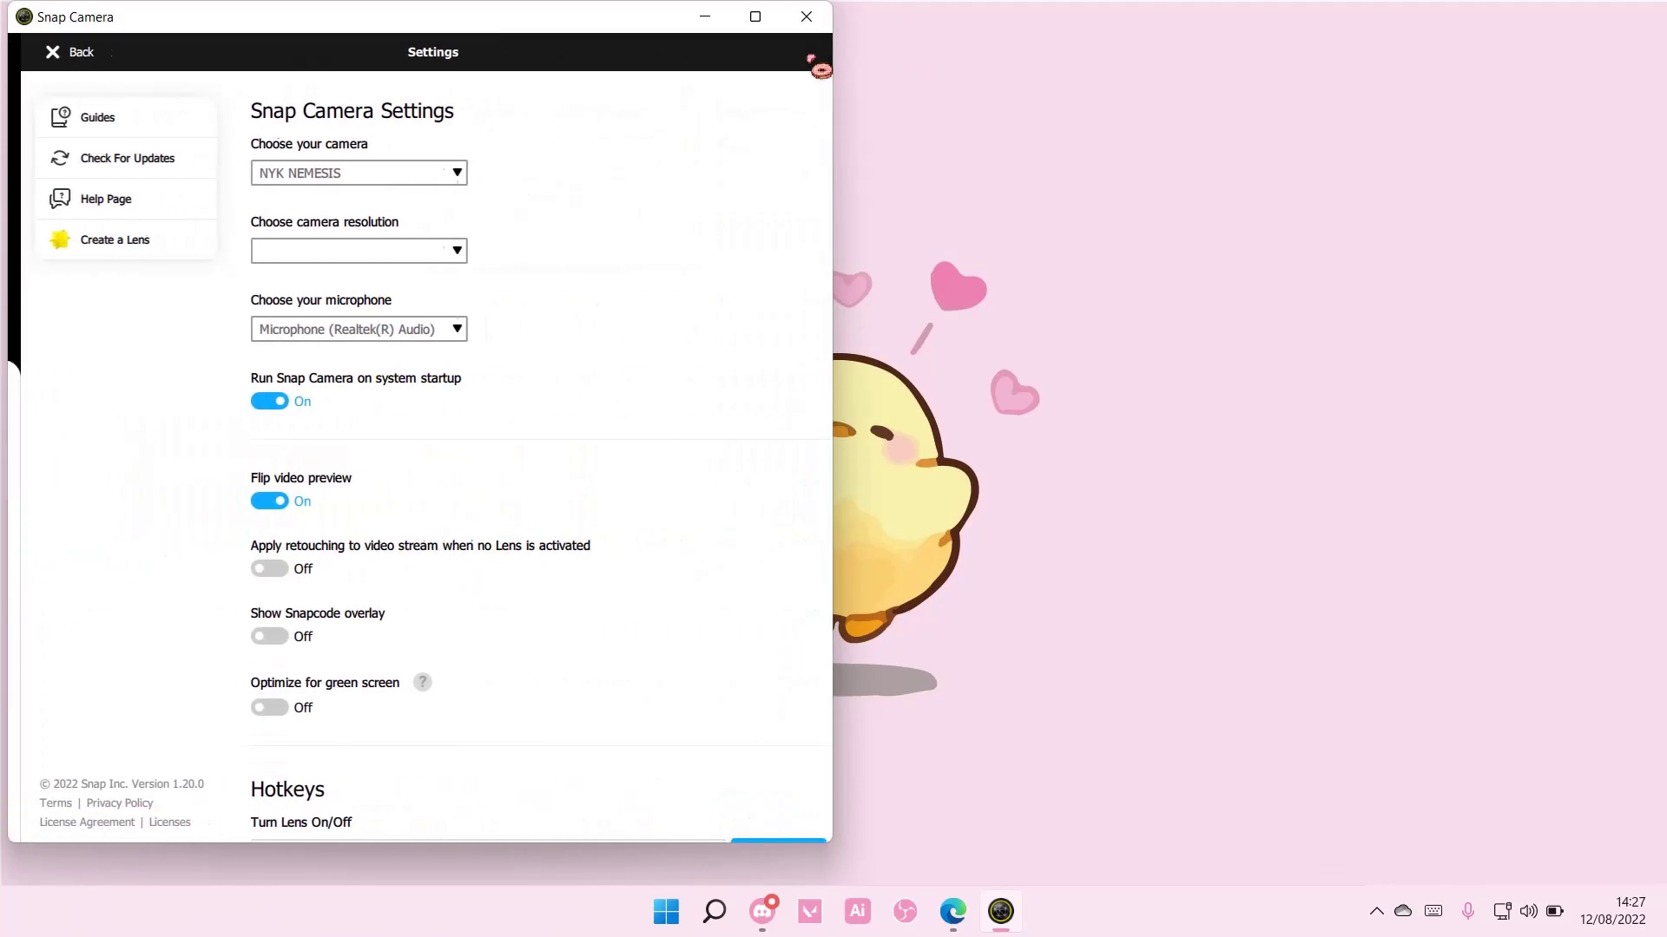
click(396, 172)
click(316, 183)
Step: Return to the lens browser and move the Snap Camera window toward the screen centre
click(51, 53)
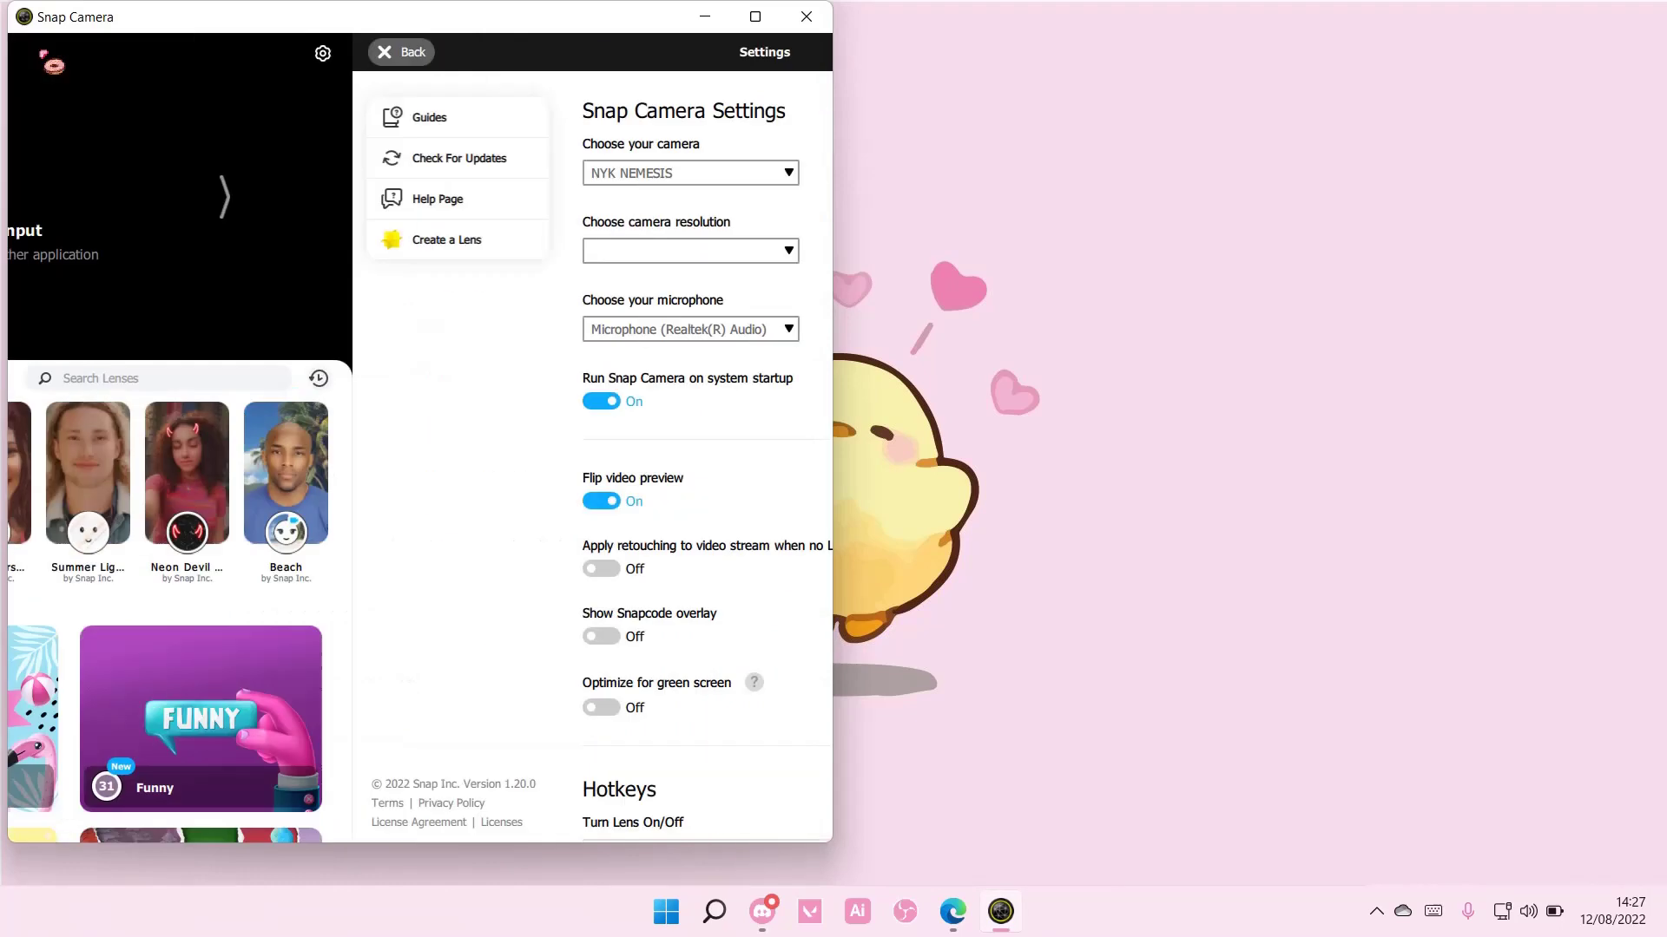
drag(267, 29, 630, 60)
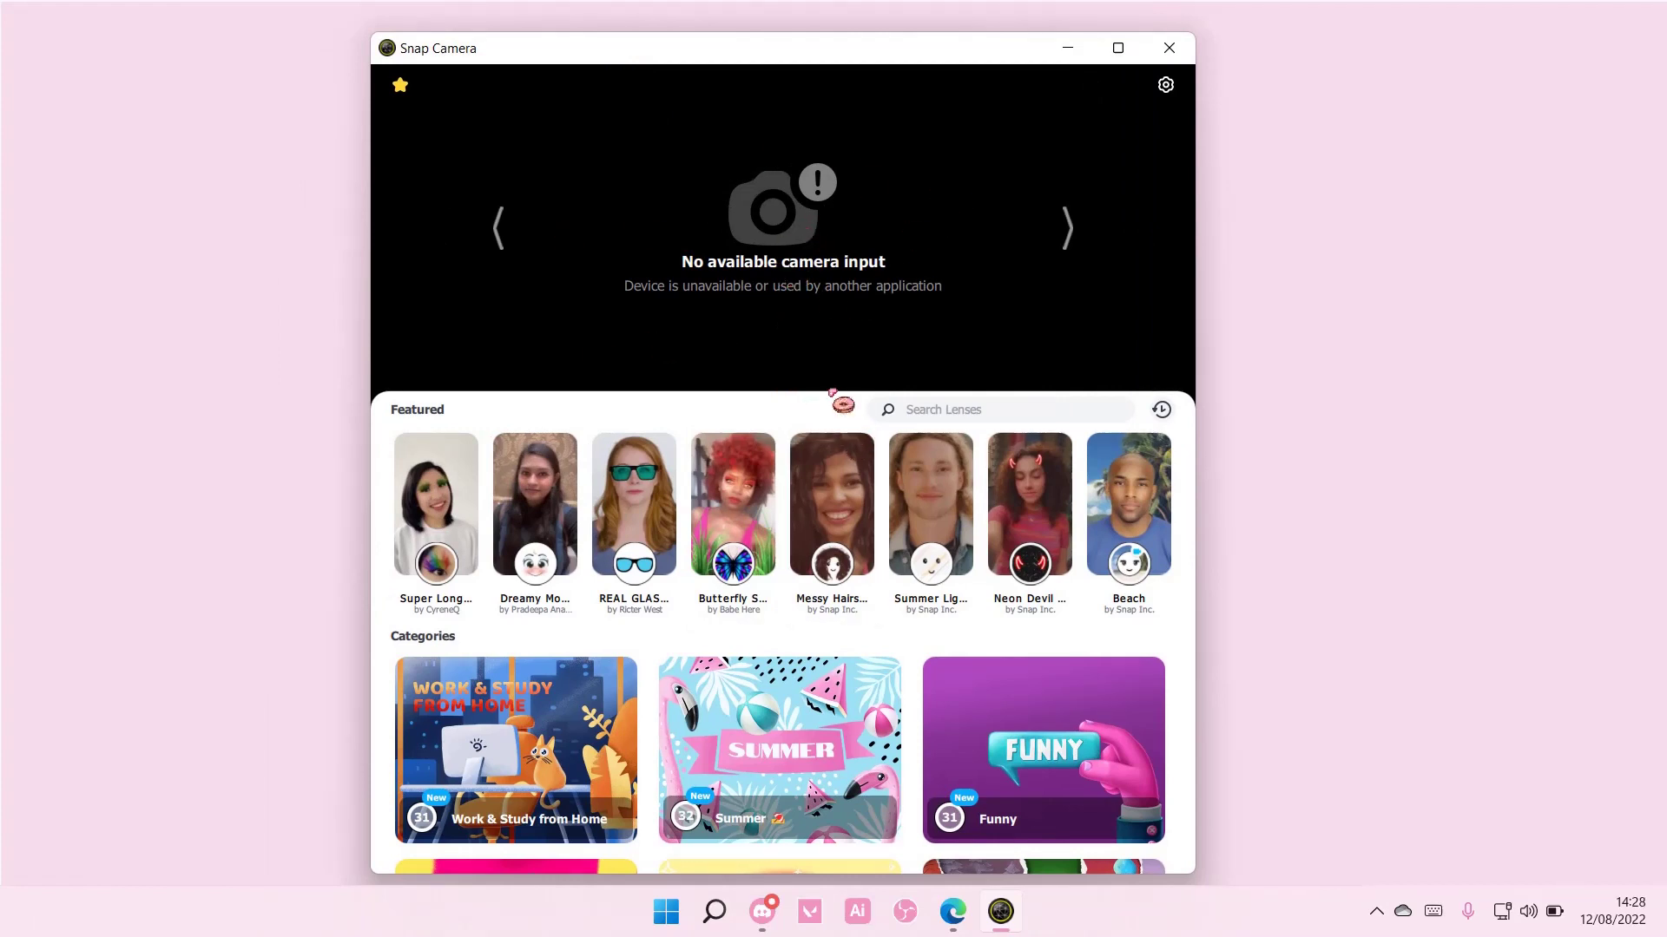
Step: Join the Lobby voice channel in Discord and turn on video
click(781, 916)
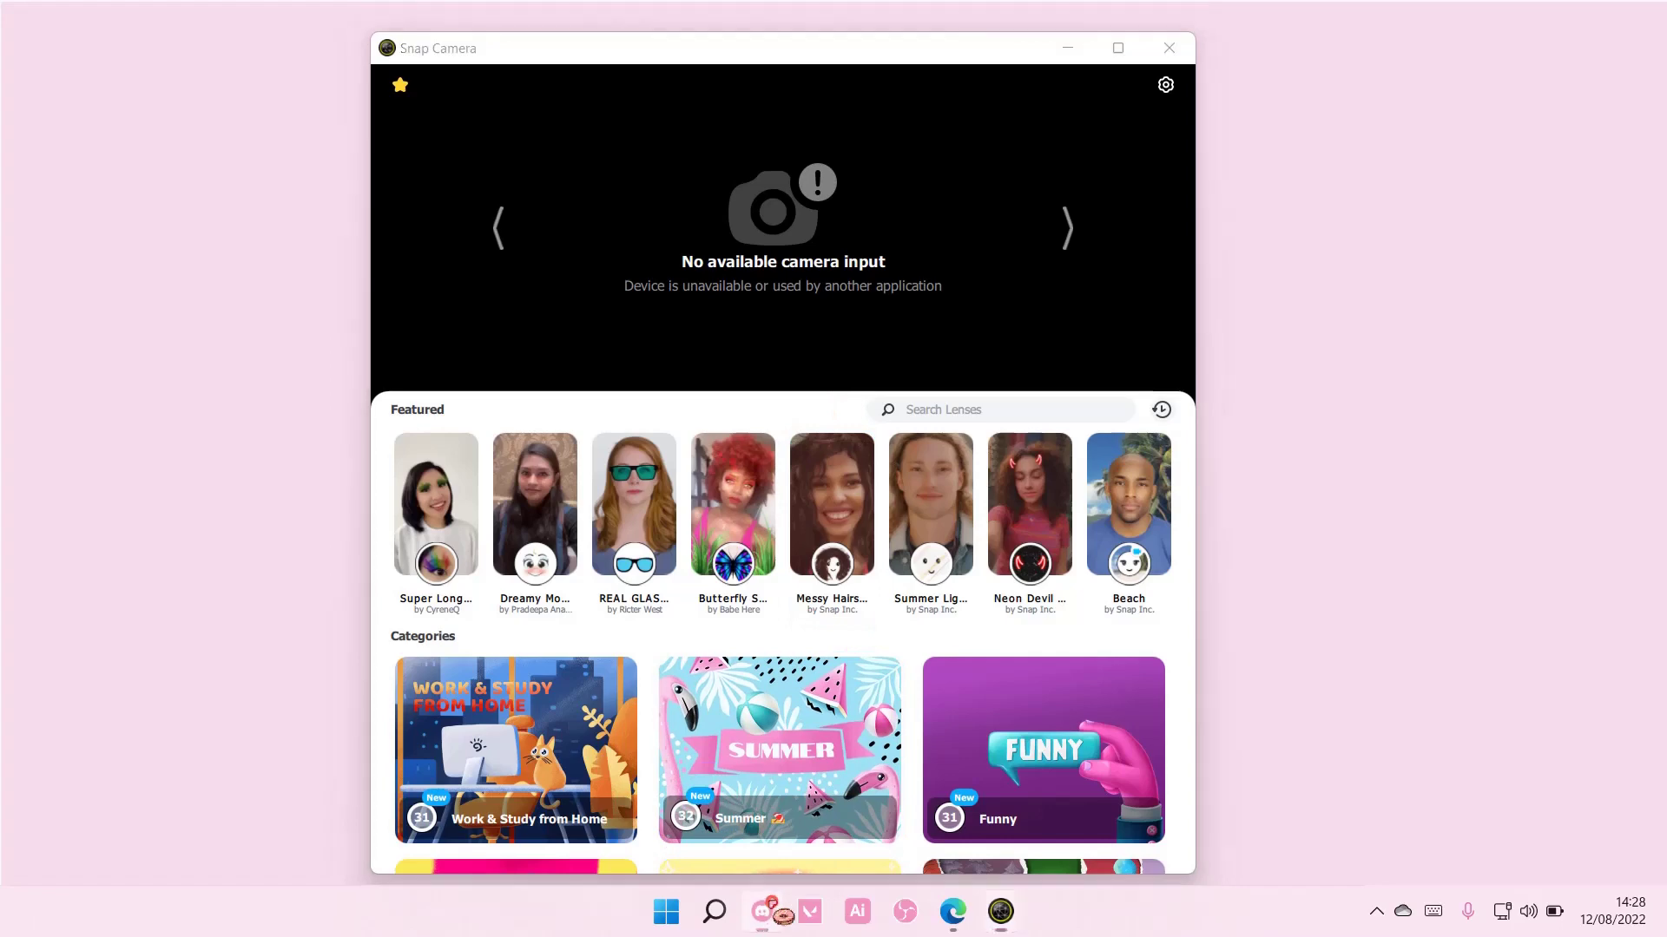
mouse_move(183, 291)
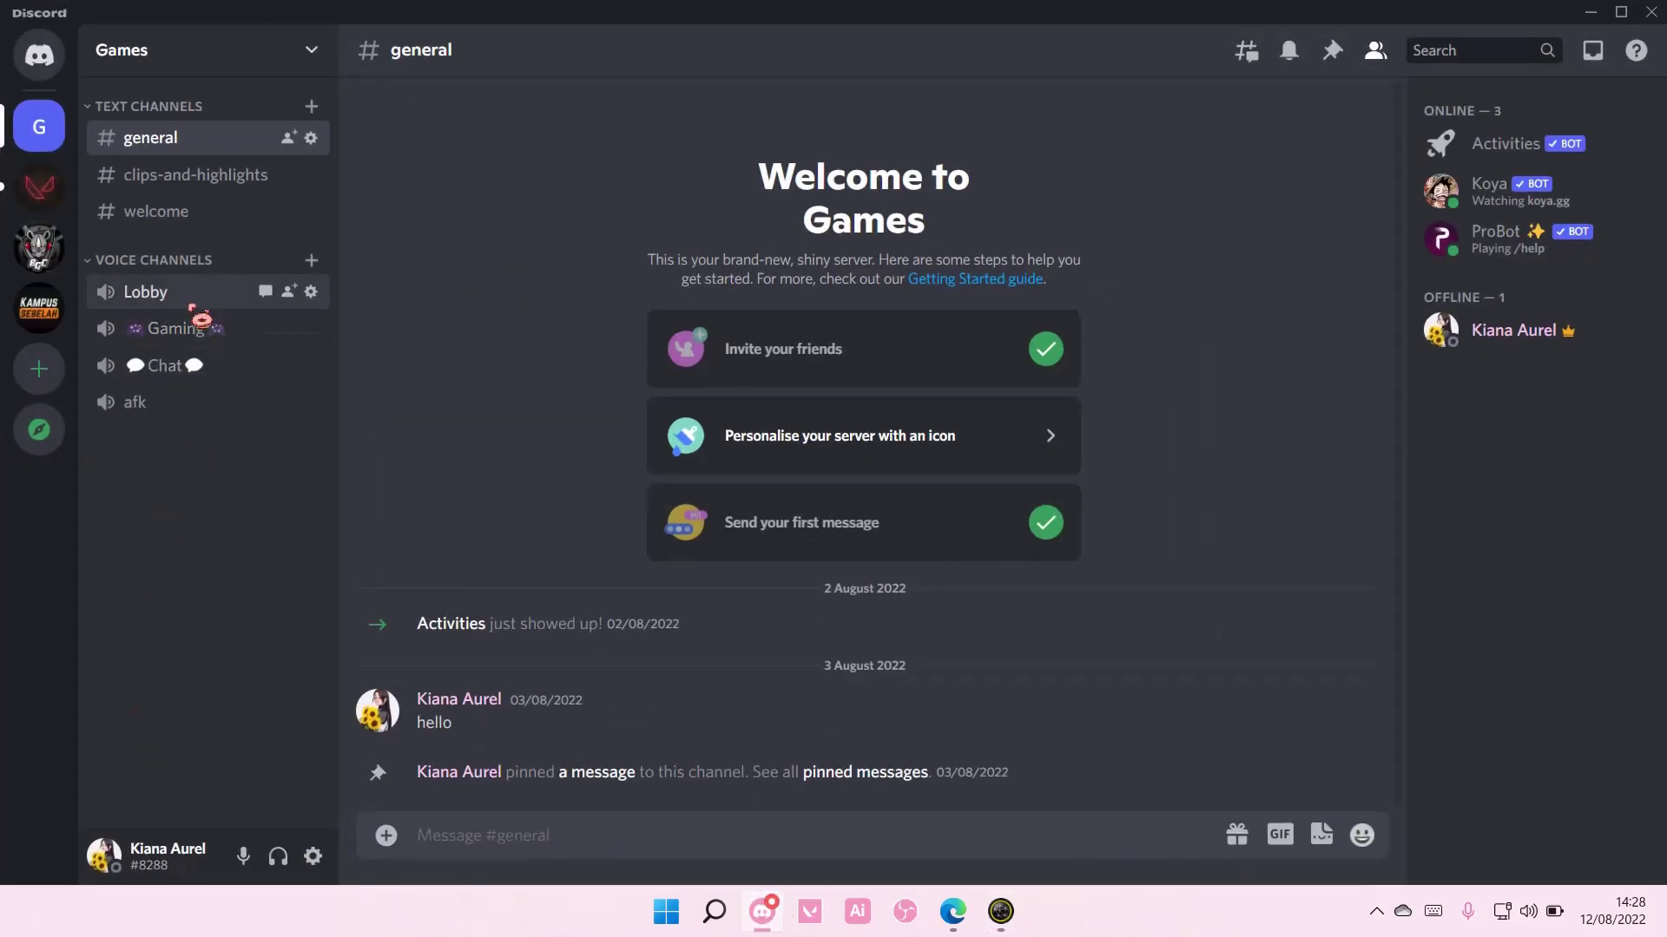
click(190, 307)
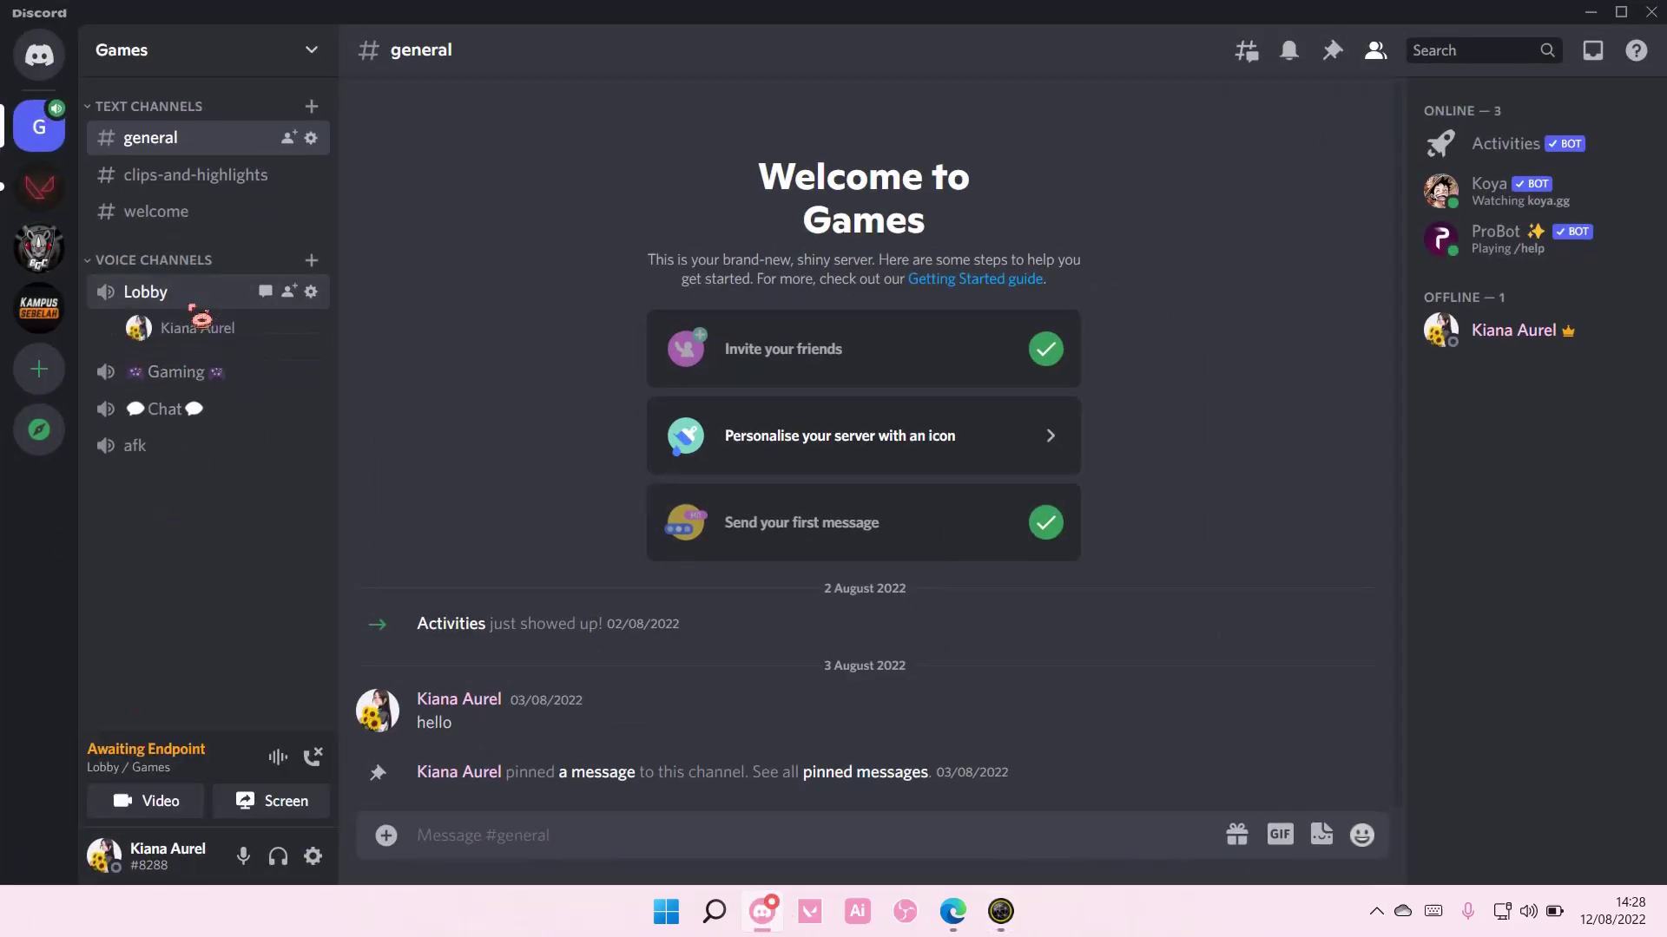
click(177, 817)
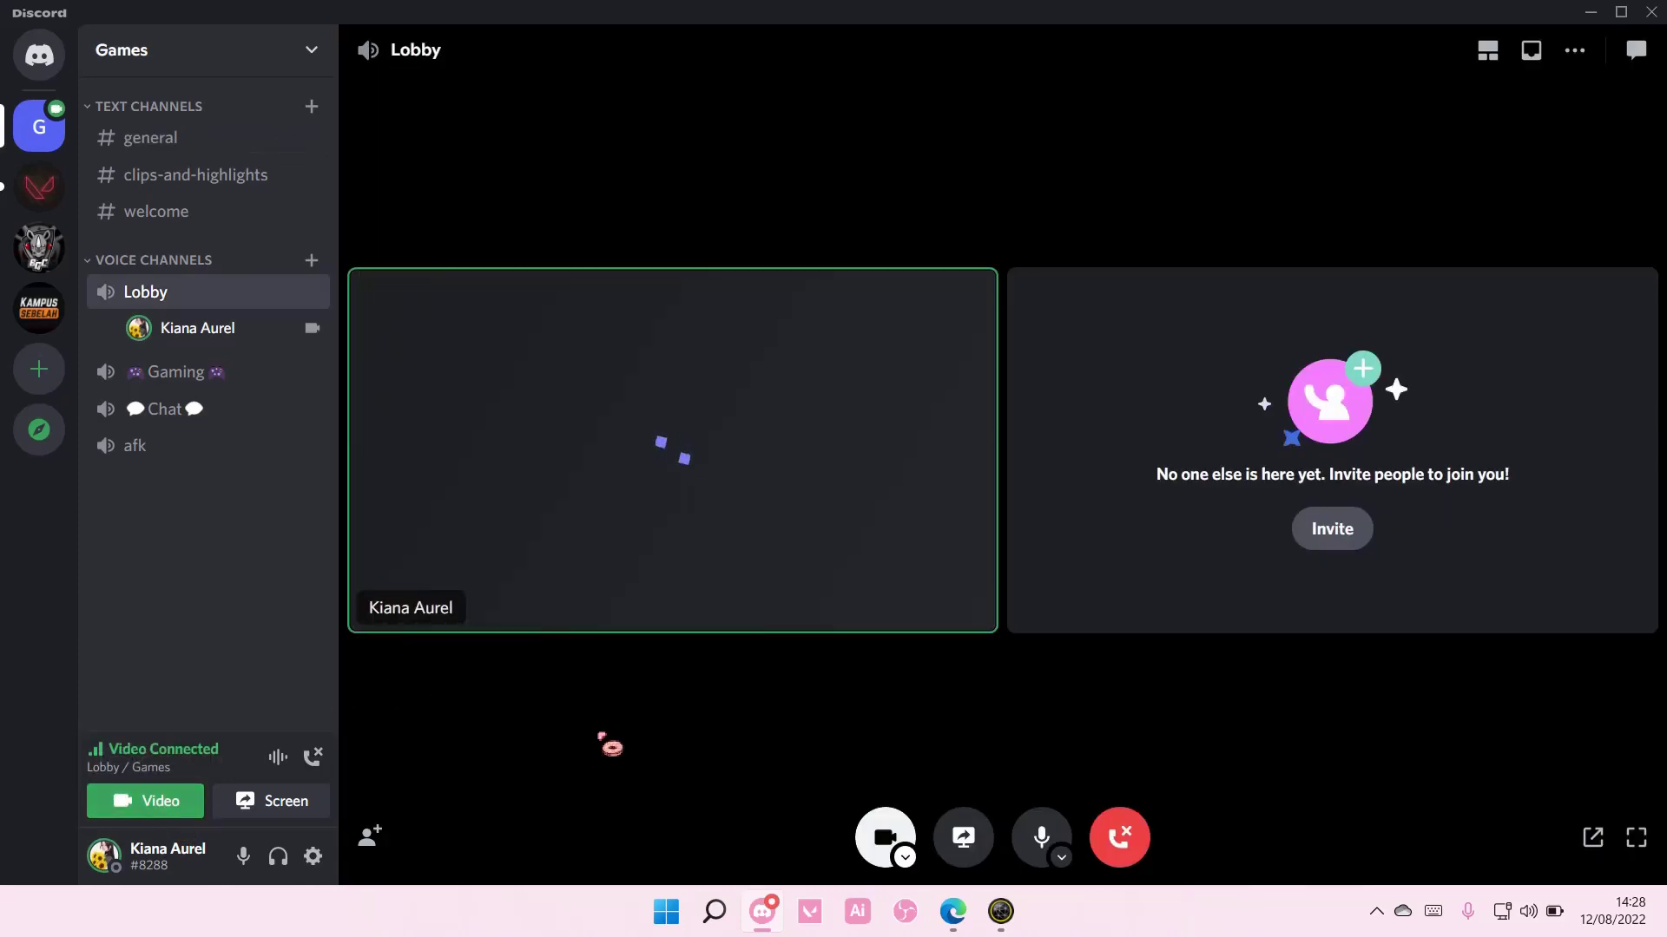
Step: Confirm Snap Camera is the selected camera source in the call's camera list
click(903, 860)
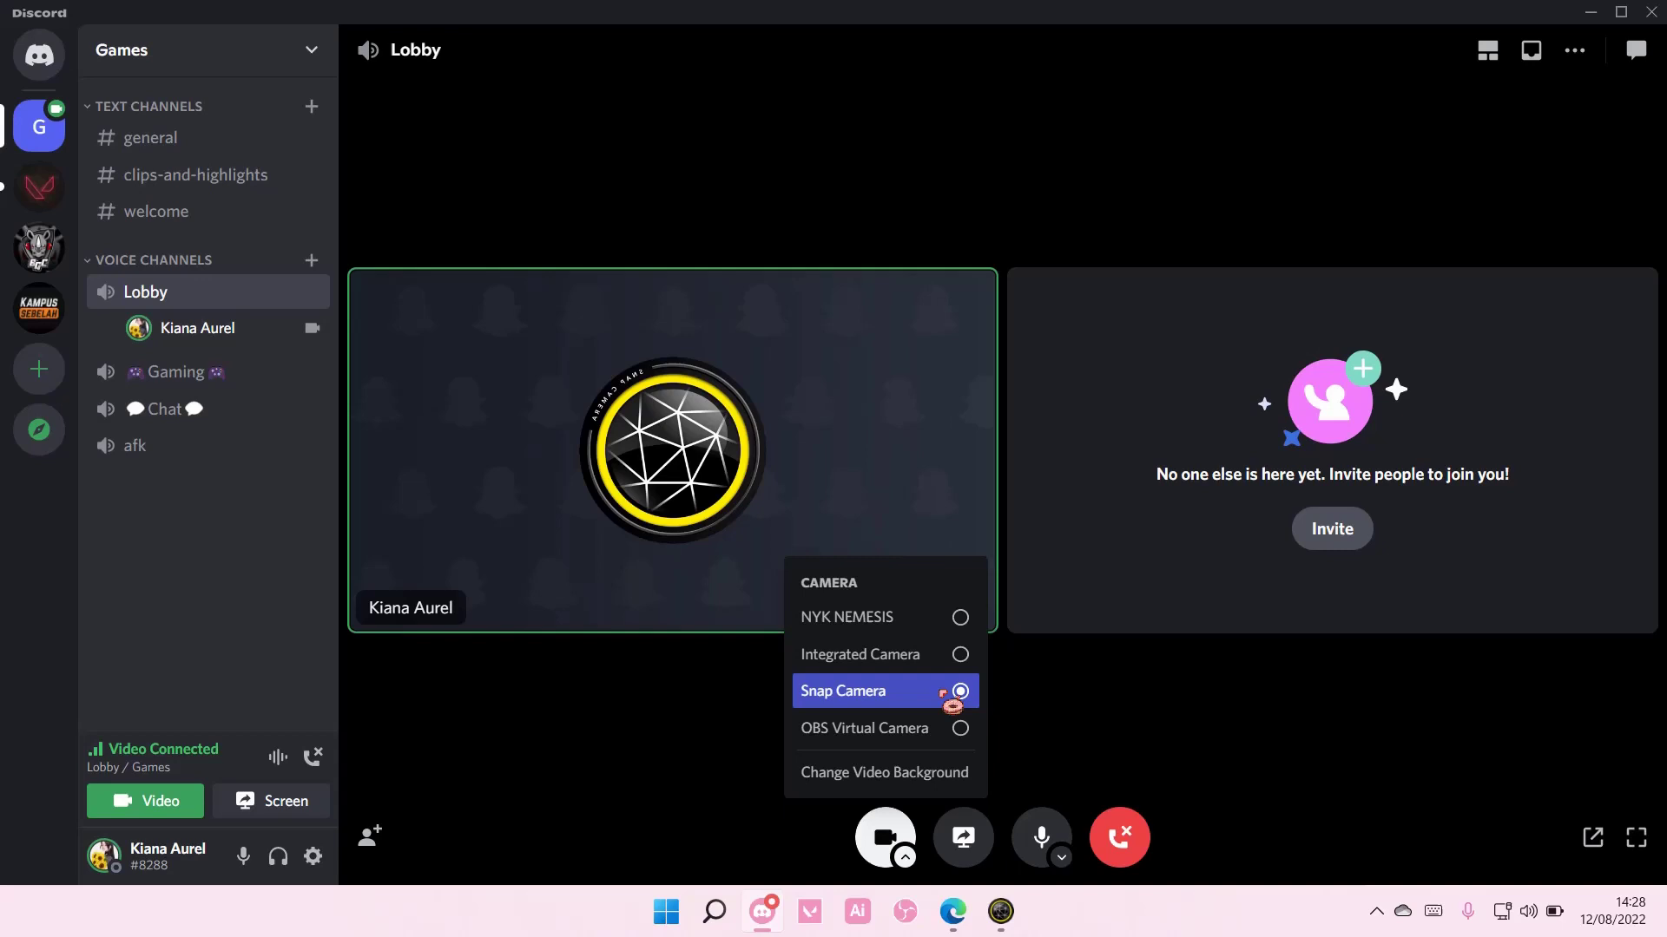
click(735, 723)
click(904, 860)
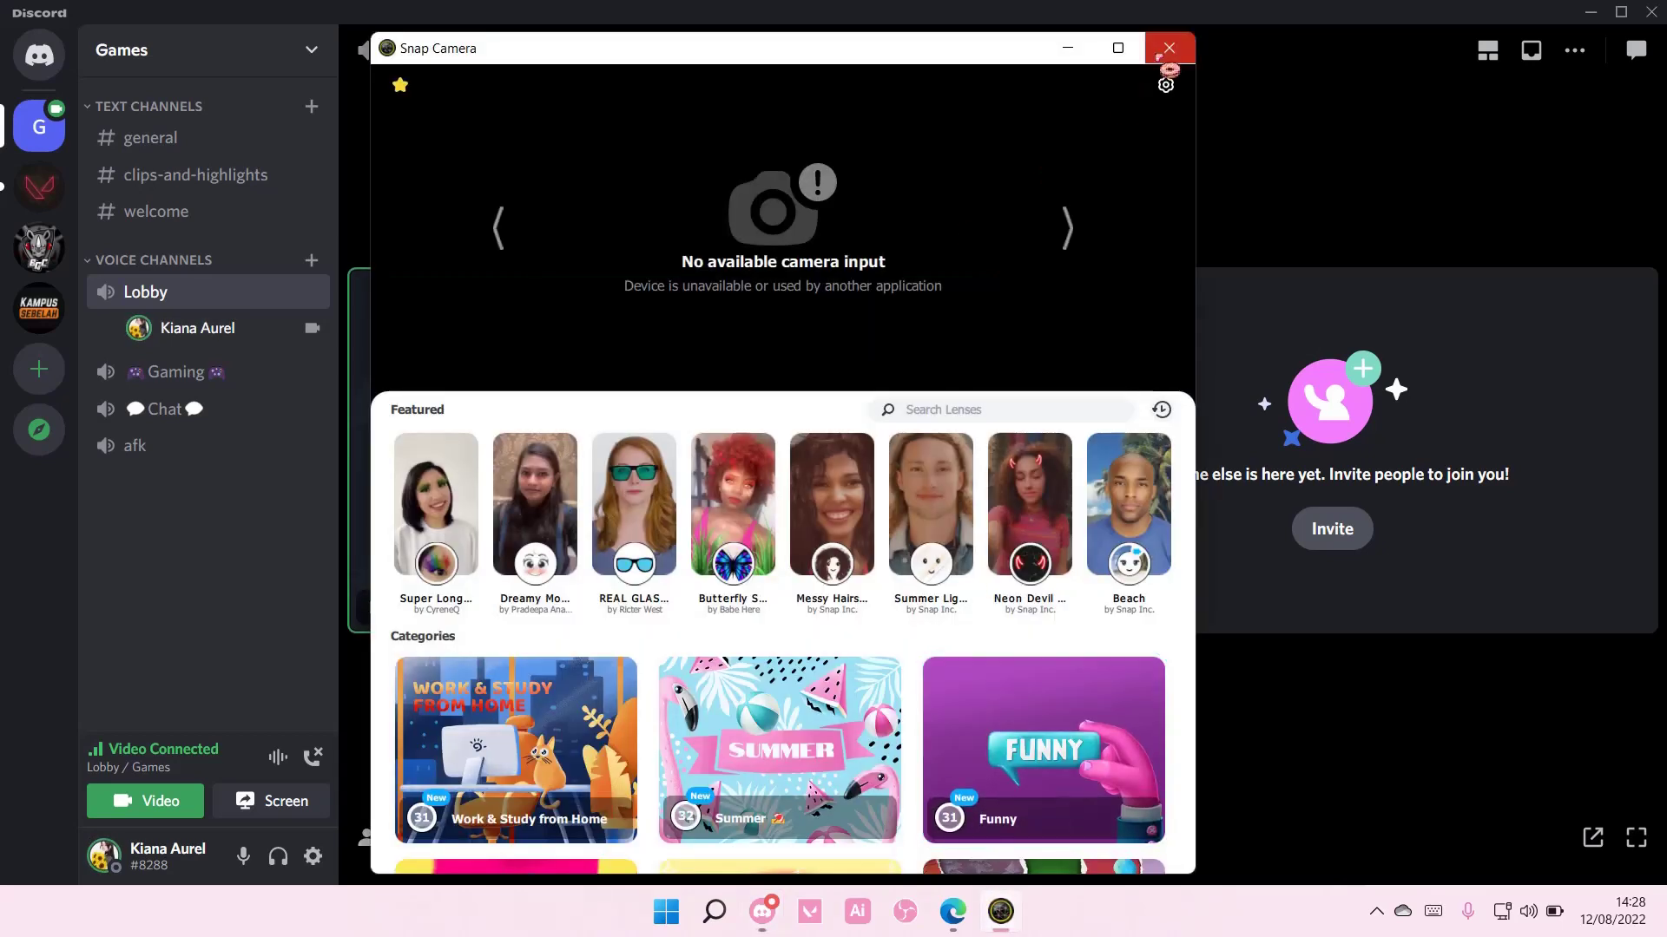
click(1169, 48)
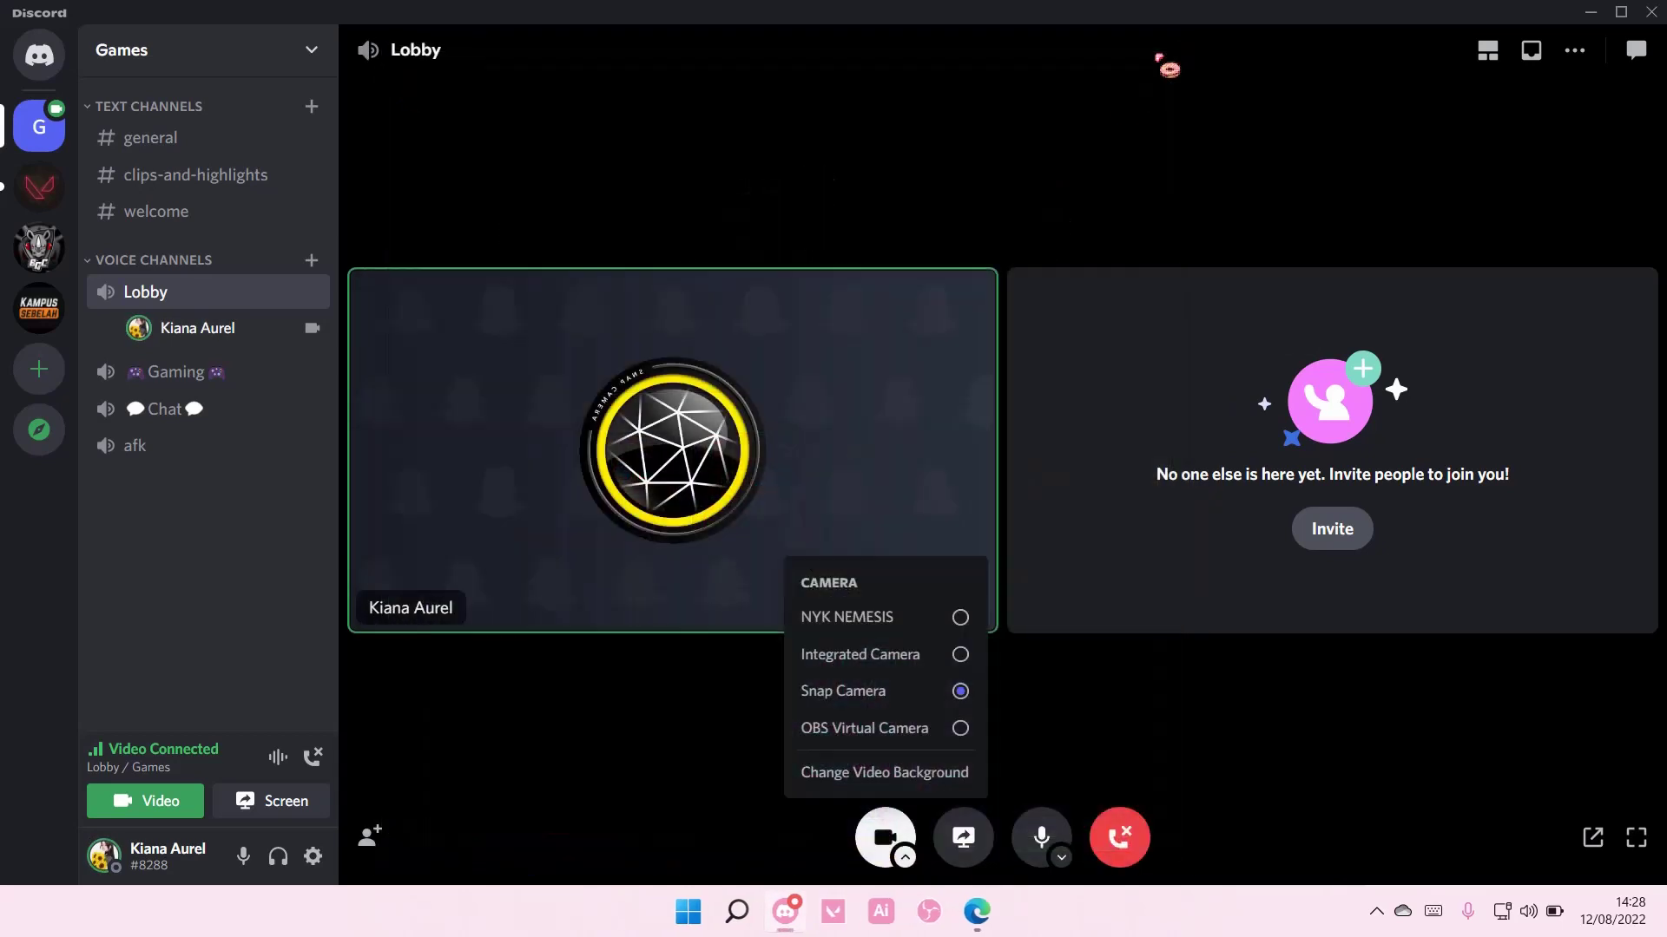
Step: Reopen Snap Camera from the tray, shift its window right, then close it
click(1377, 911)
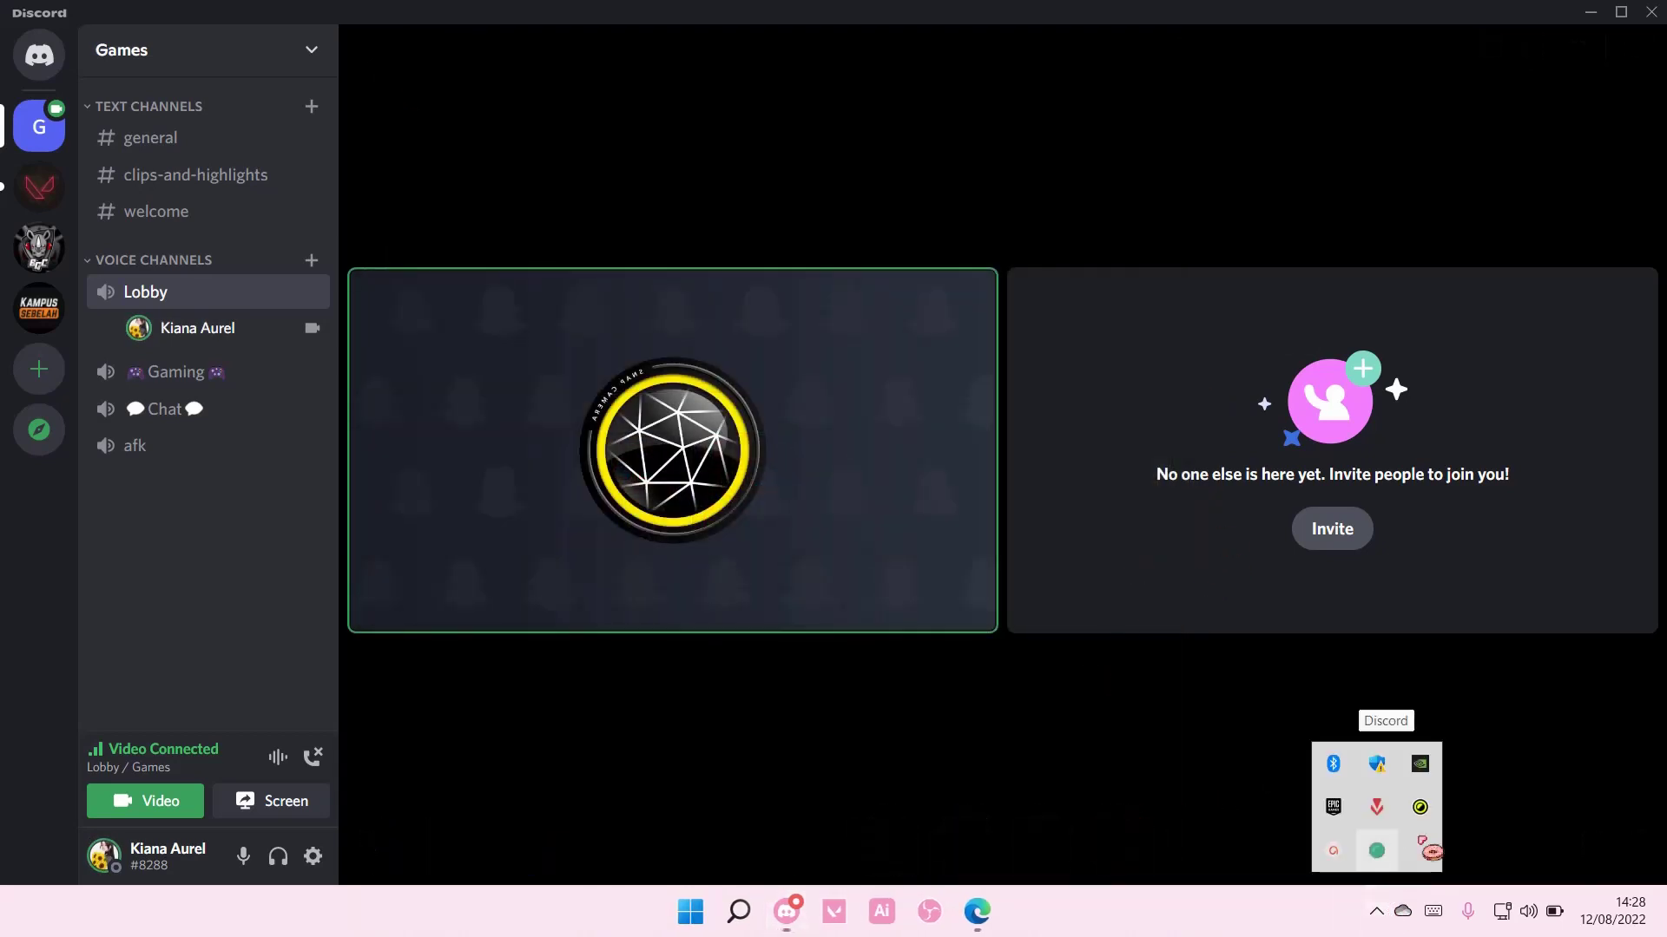
click(1419, 806)
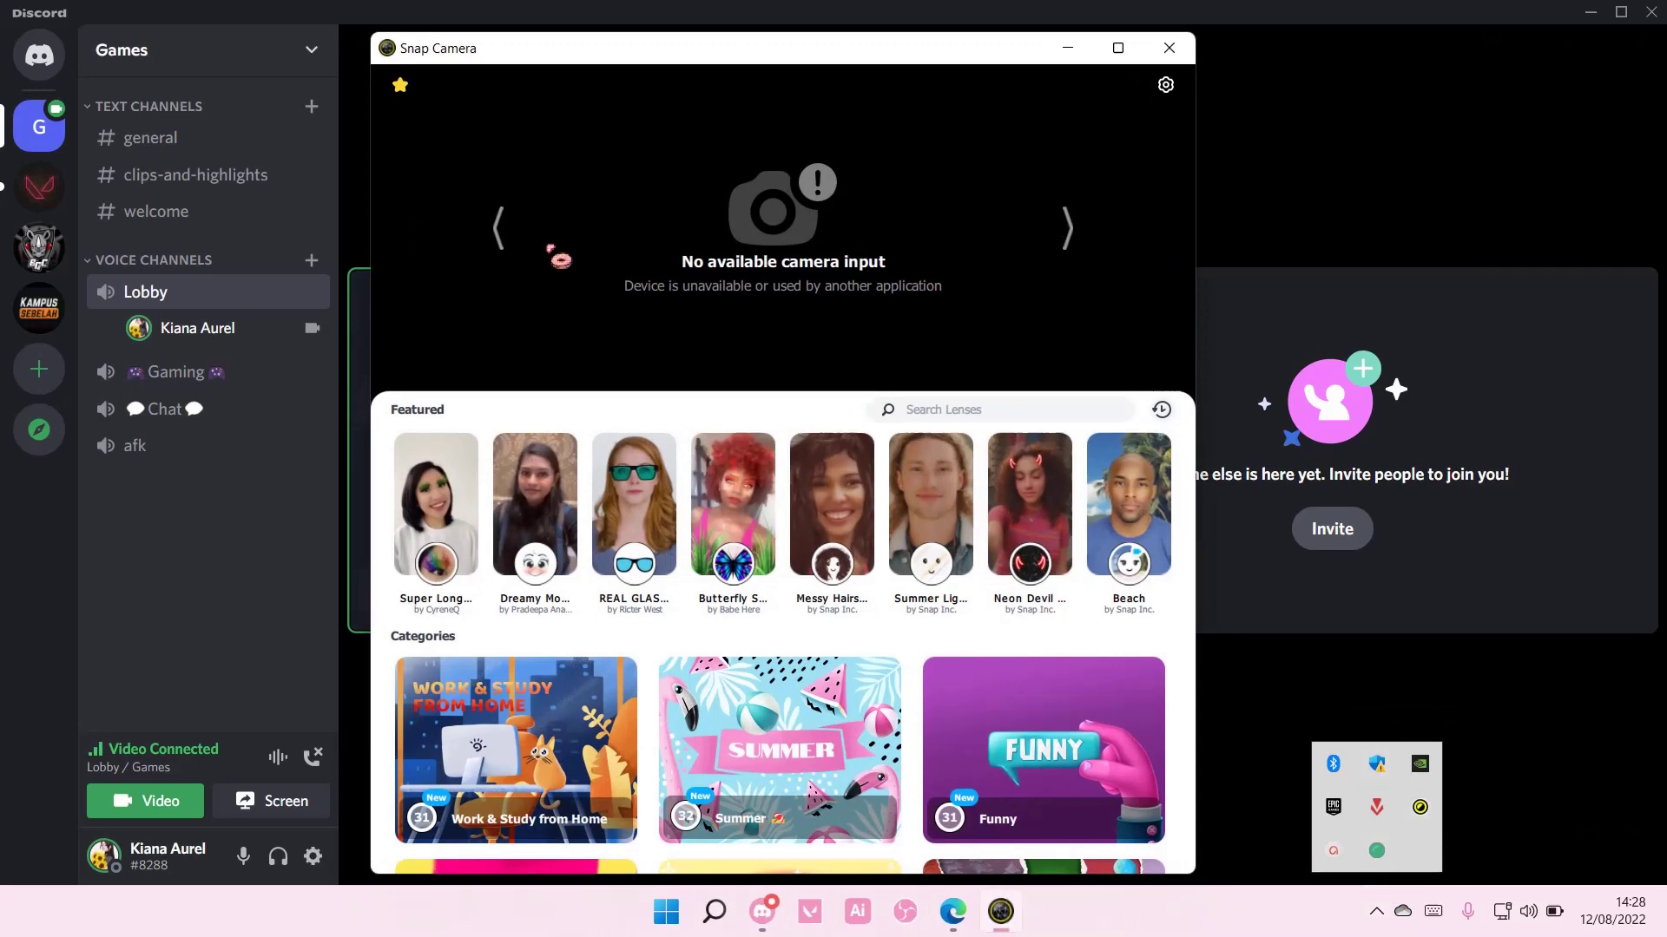
drag(622, 64, 792, 79)
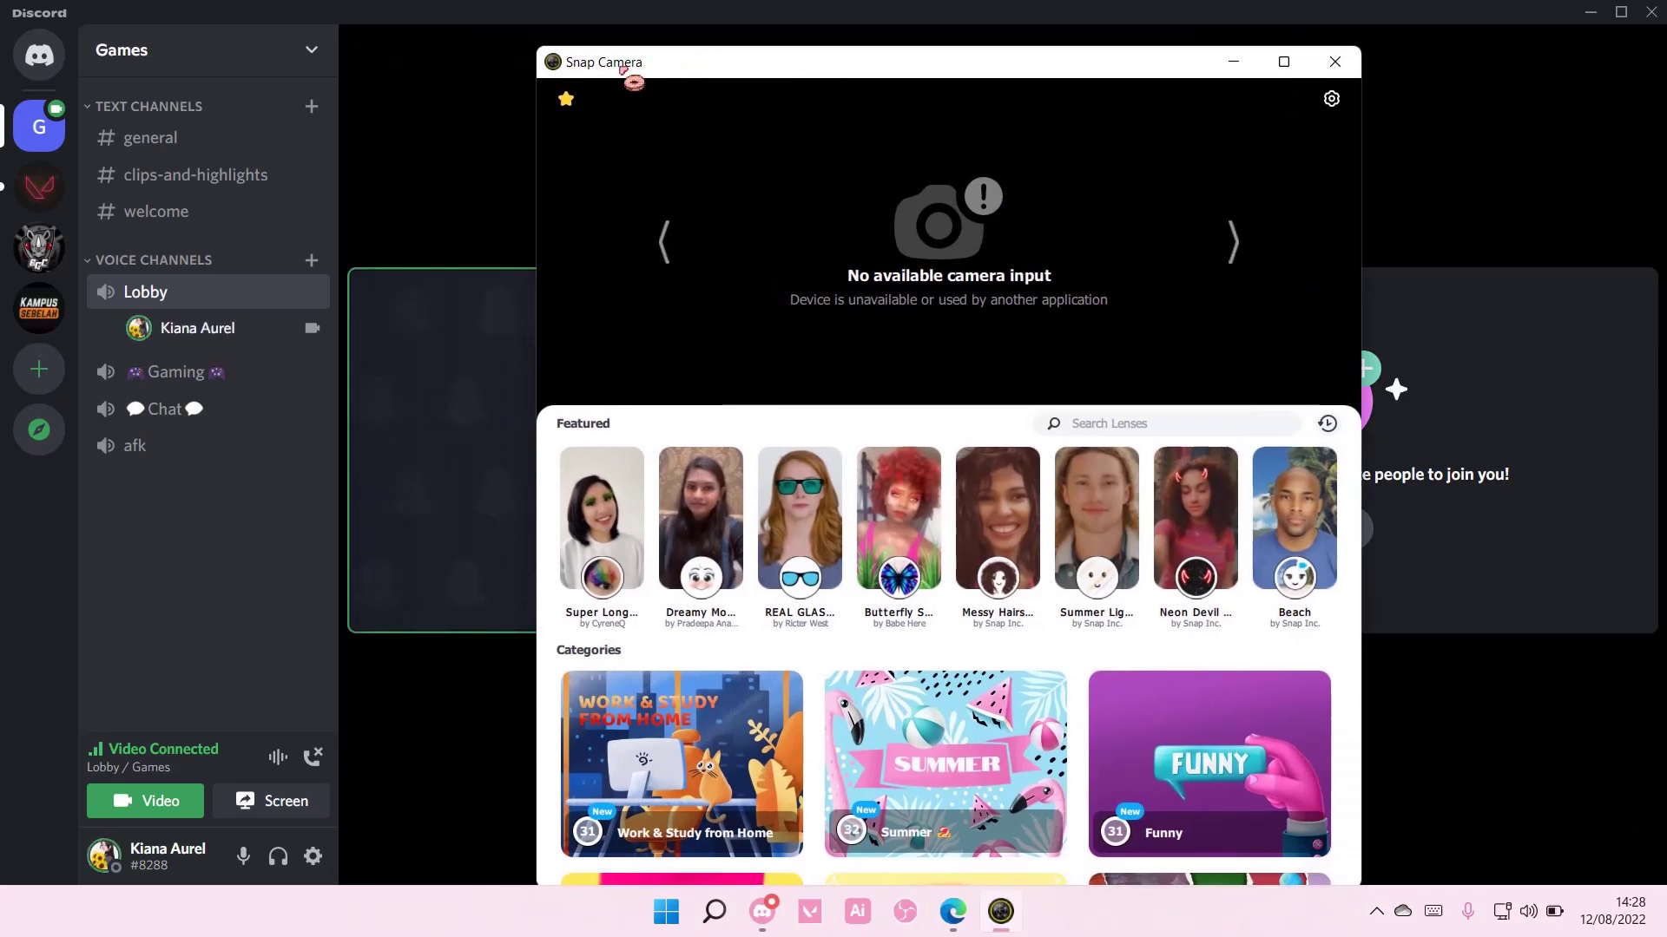
click(1335, 62)
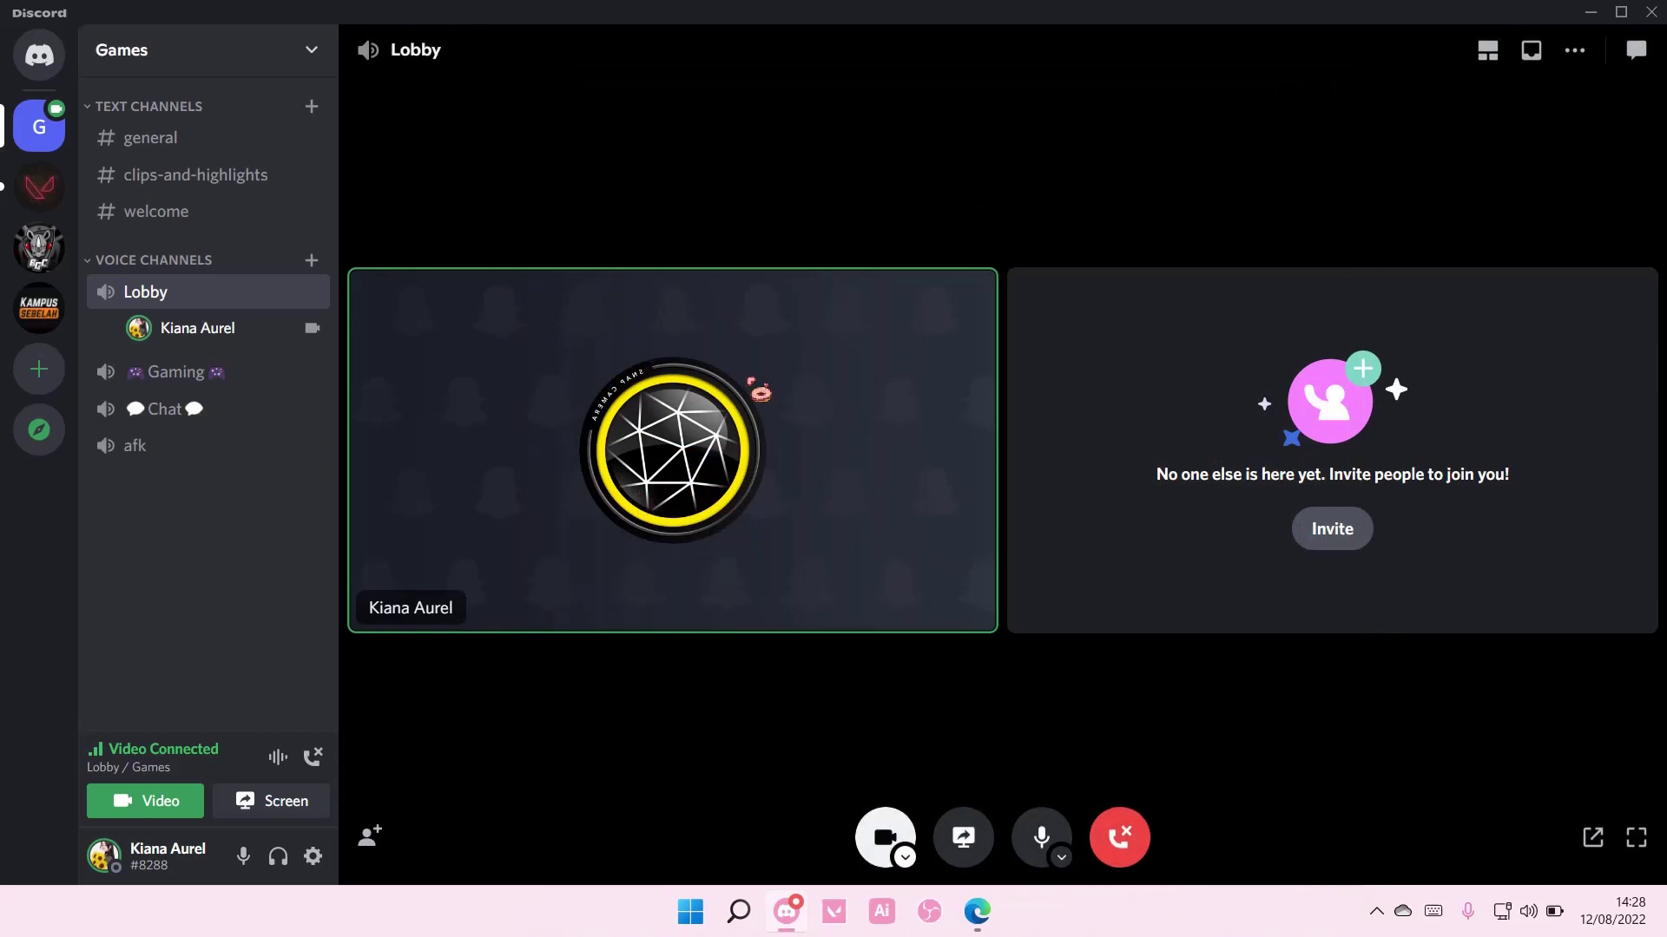
Step: Reopen Snap Camera from the hidden tray icons to browse its lenses
click(1375, 912)
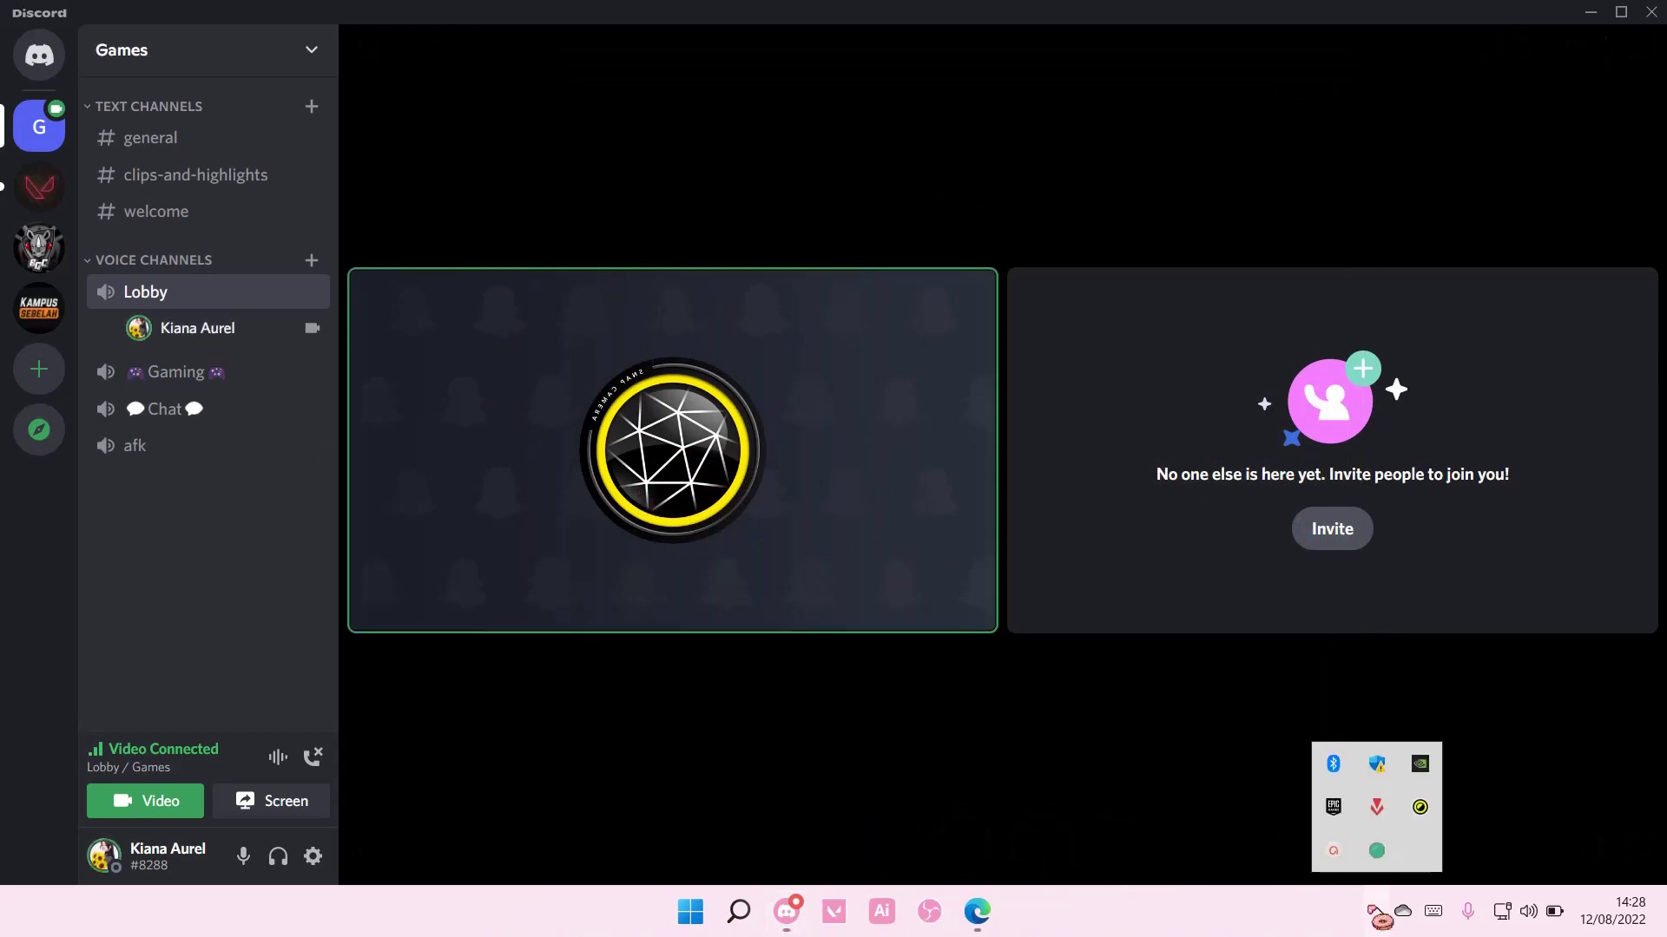
click(1419, 807)
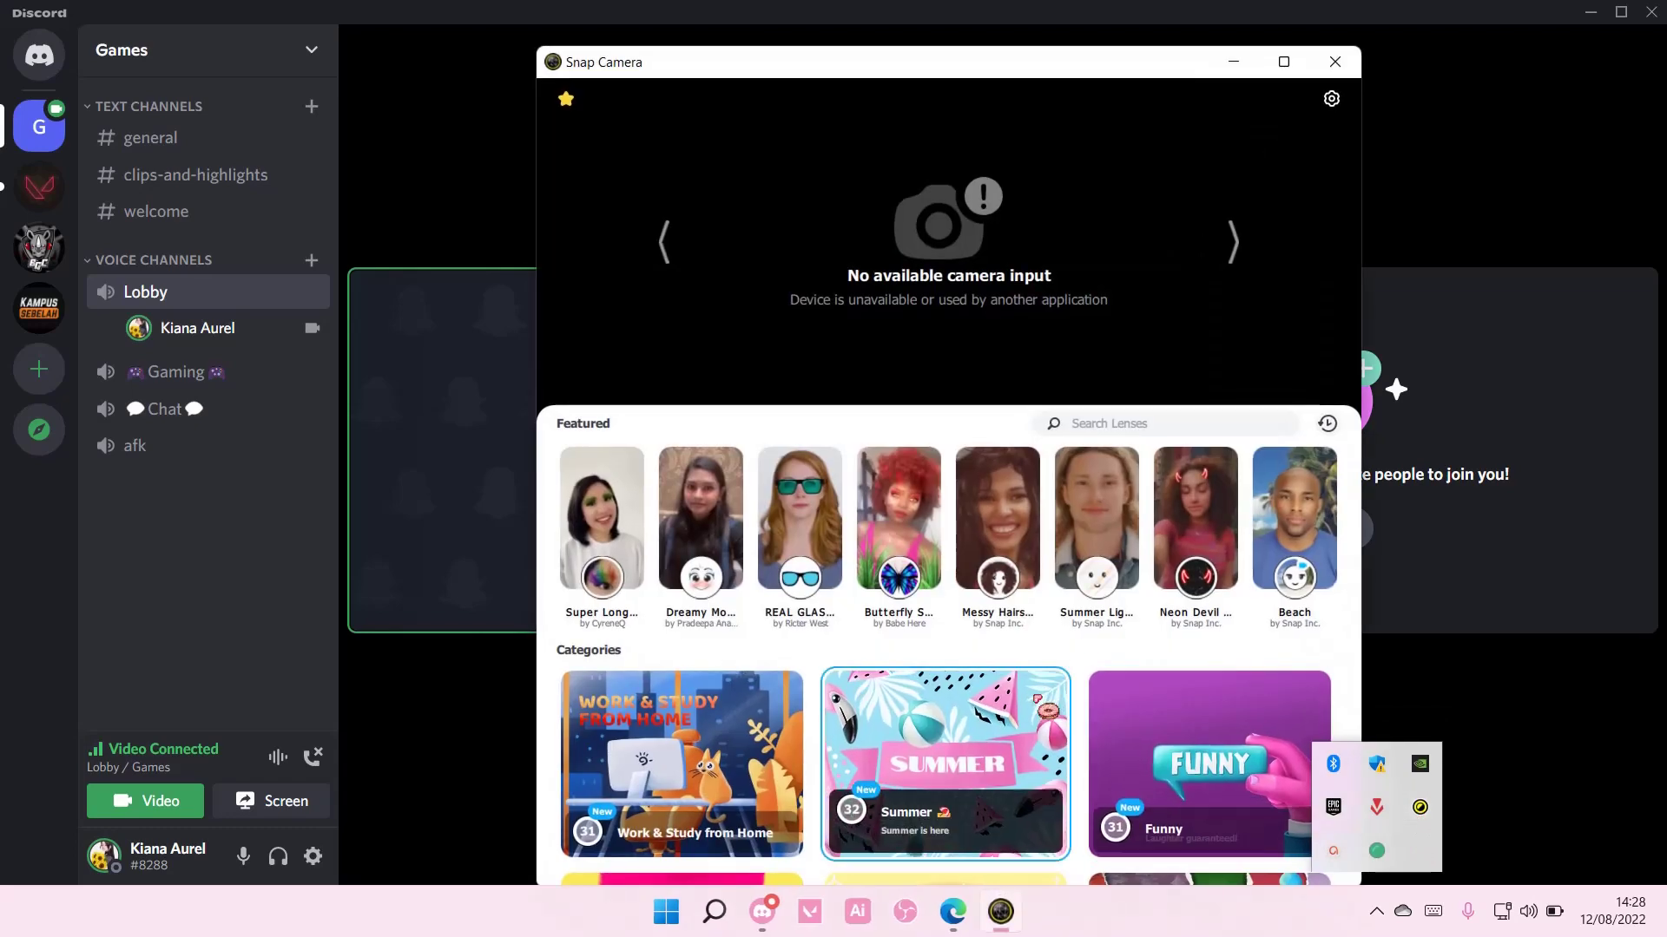
scroll(944, 665, down, 2)
scroll(945, 664, down, 2)
scroll(944, 665, down, 2)
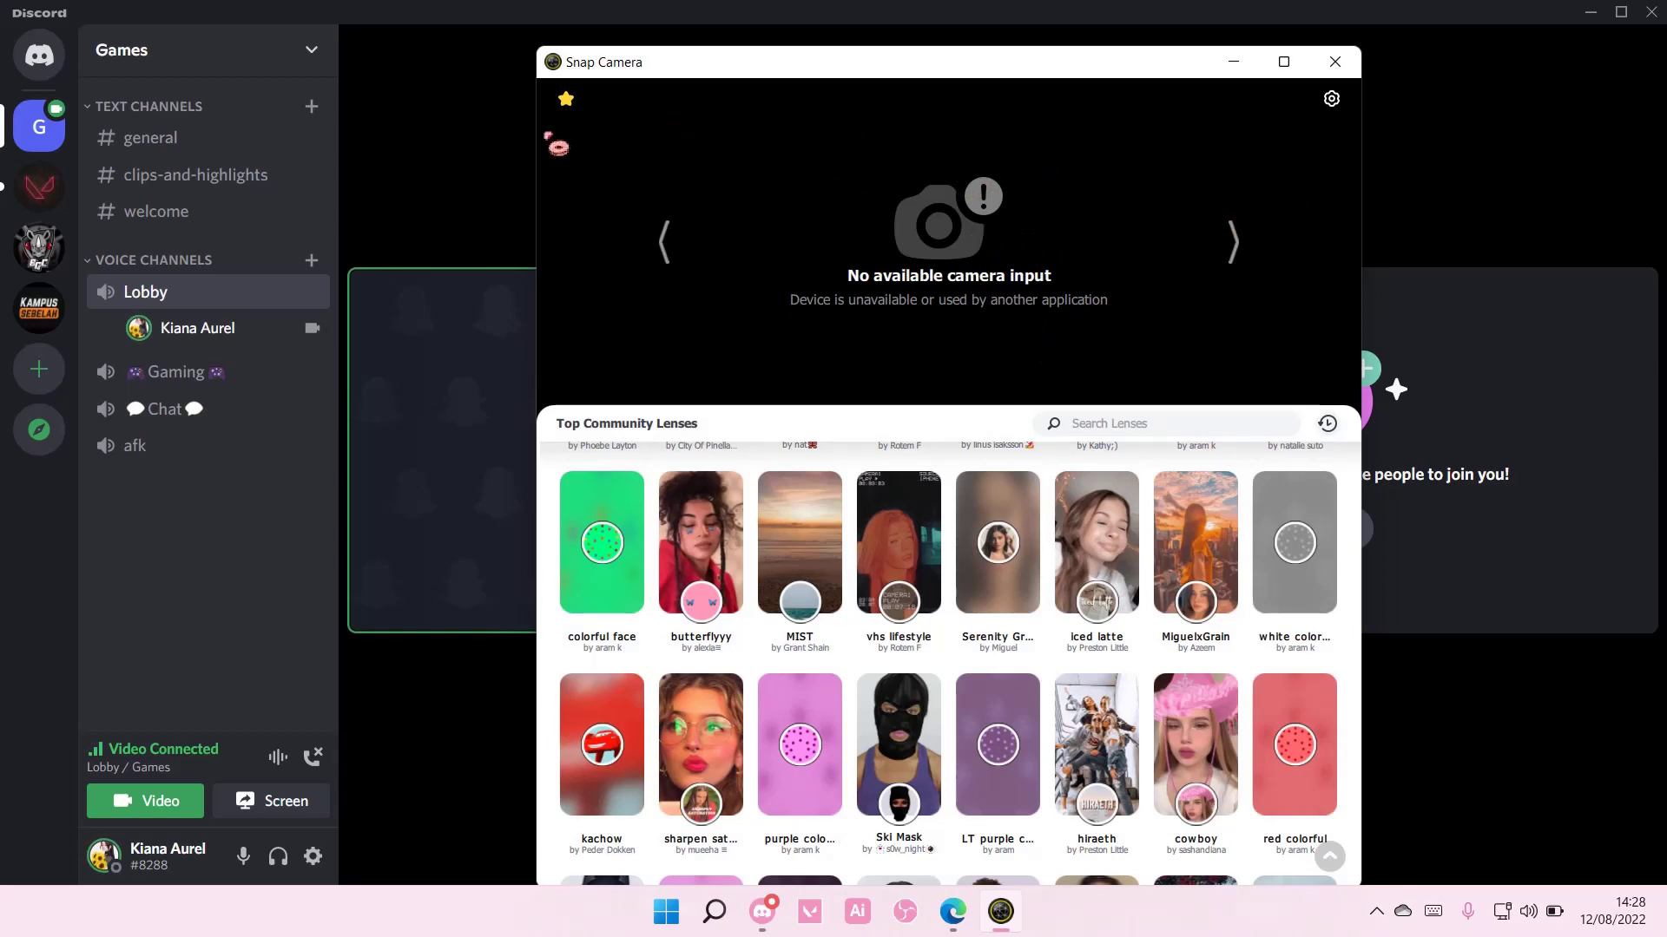
Step: Close Snap Camera, leave the Lobby call, and quit Snap Camera from its tray menu
click(1335, 65)
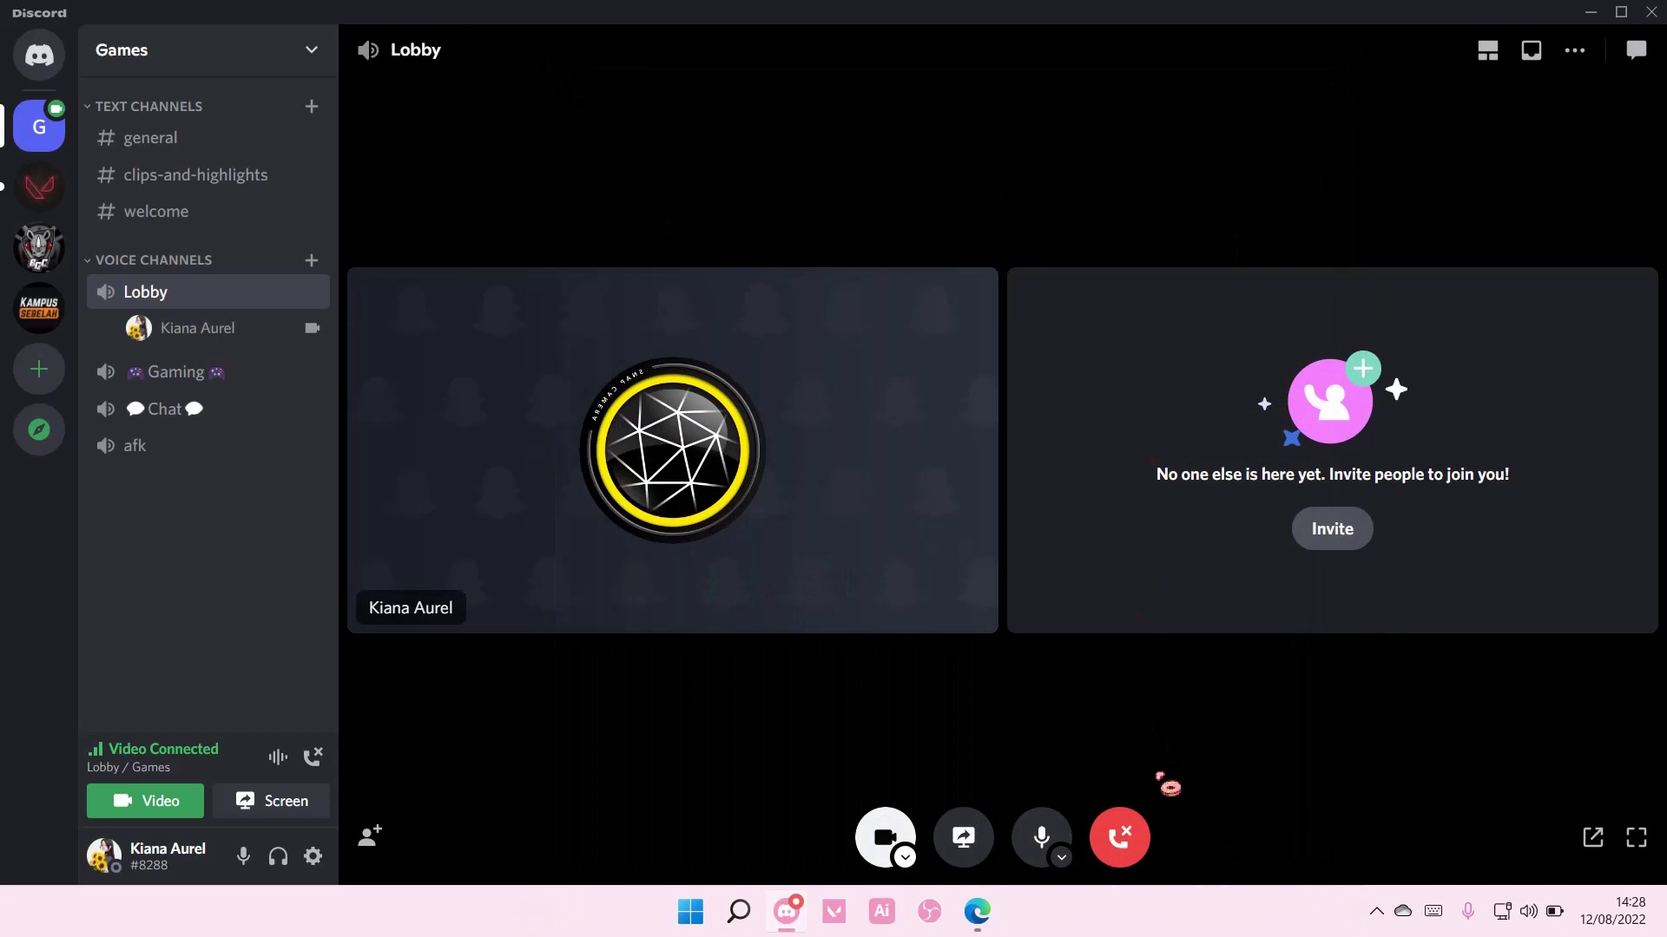
click(1115, 840)
click(1383, 915)
right_click(1419, 811)
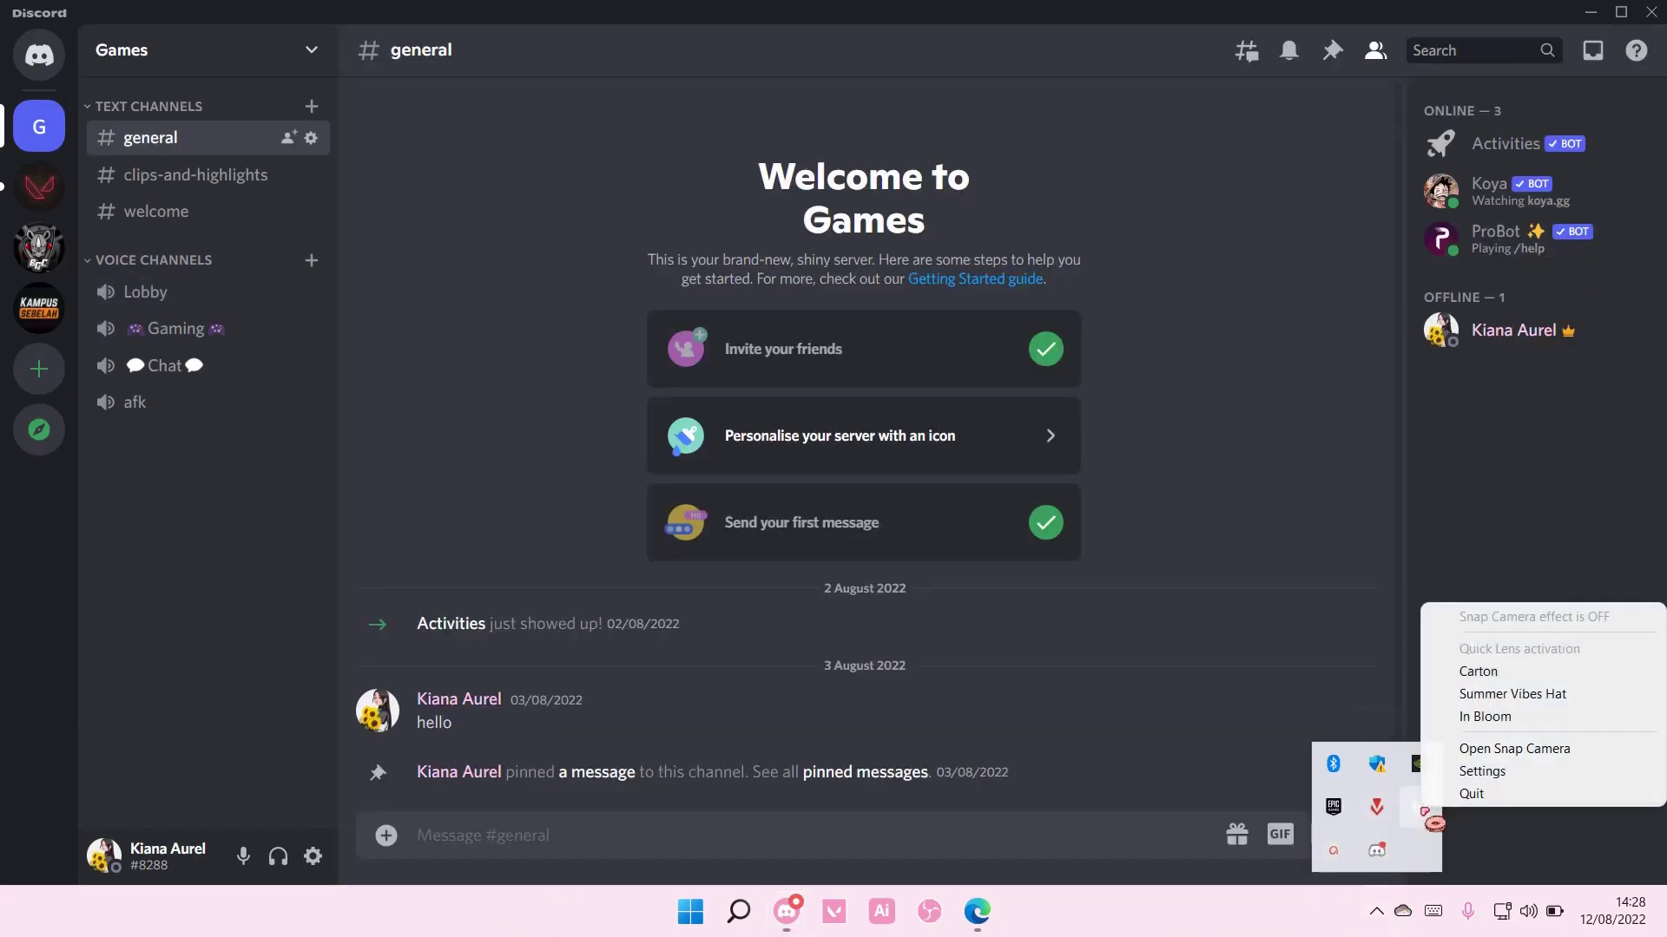
click(1498, 790)
click(1377, 912)
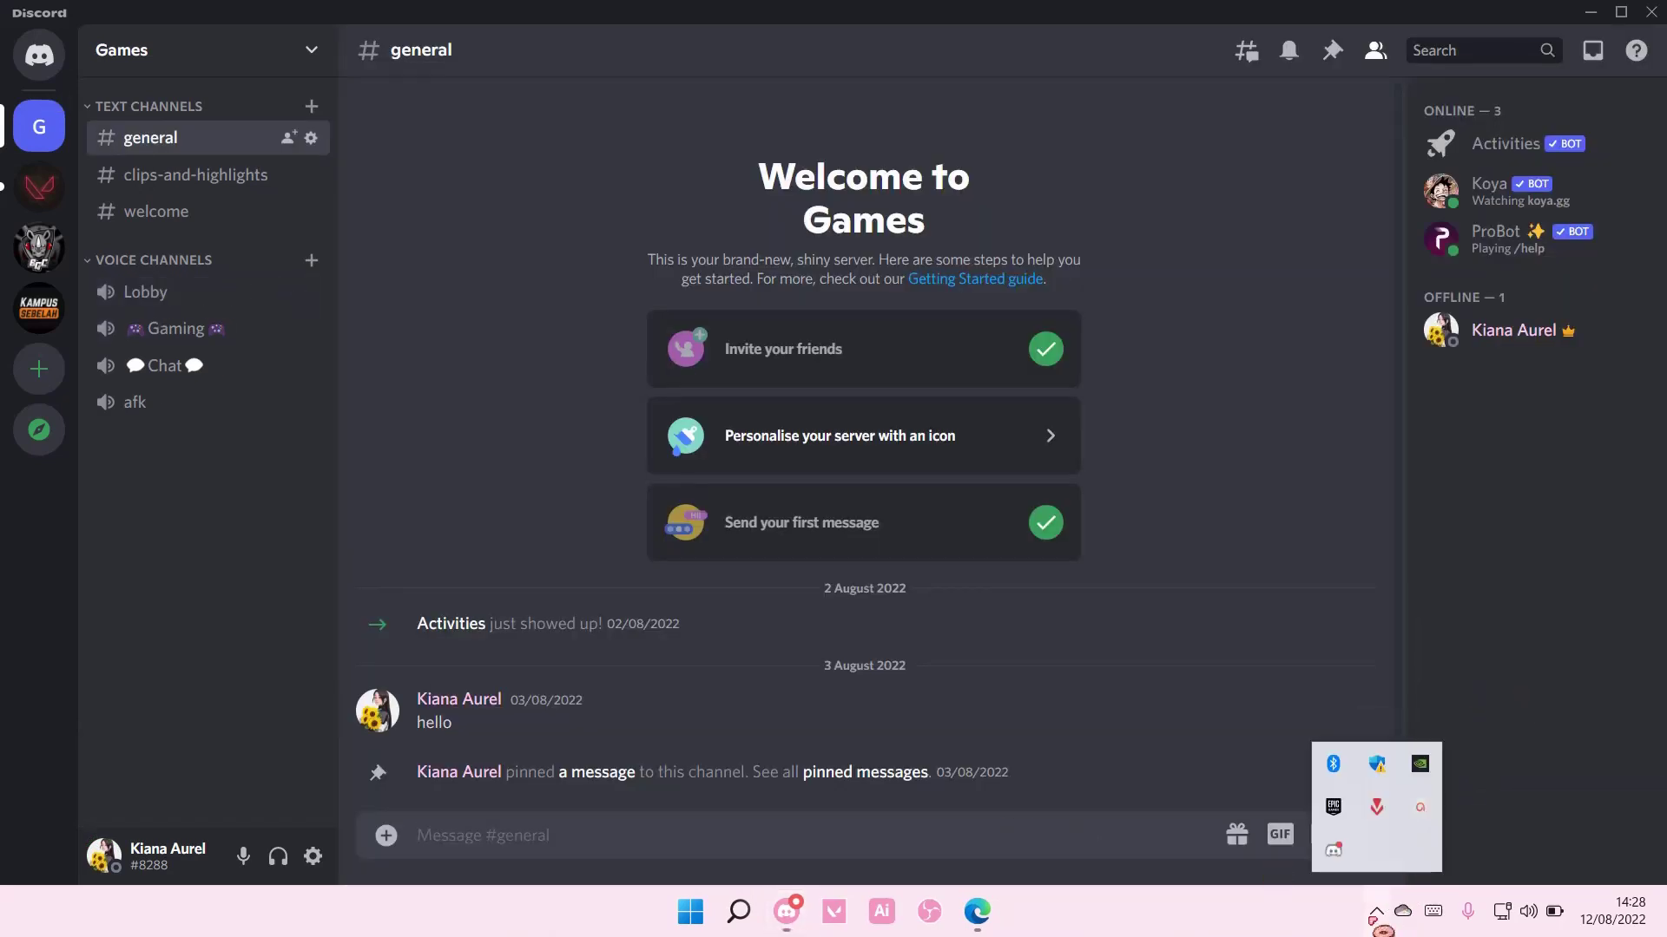
Step: Relaunch Snap Camera from the Windows Search results for 'snap'
click(738, 912)
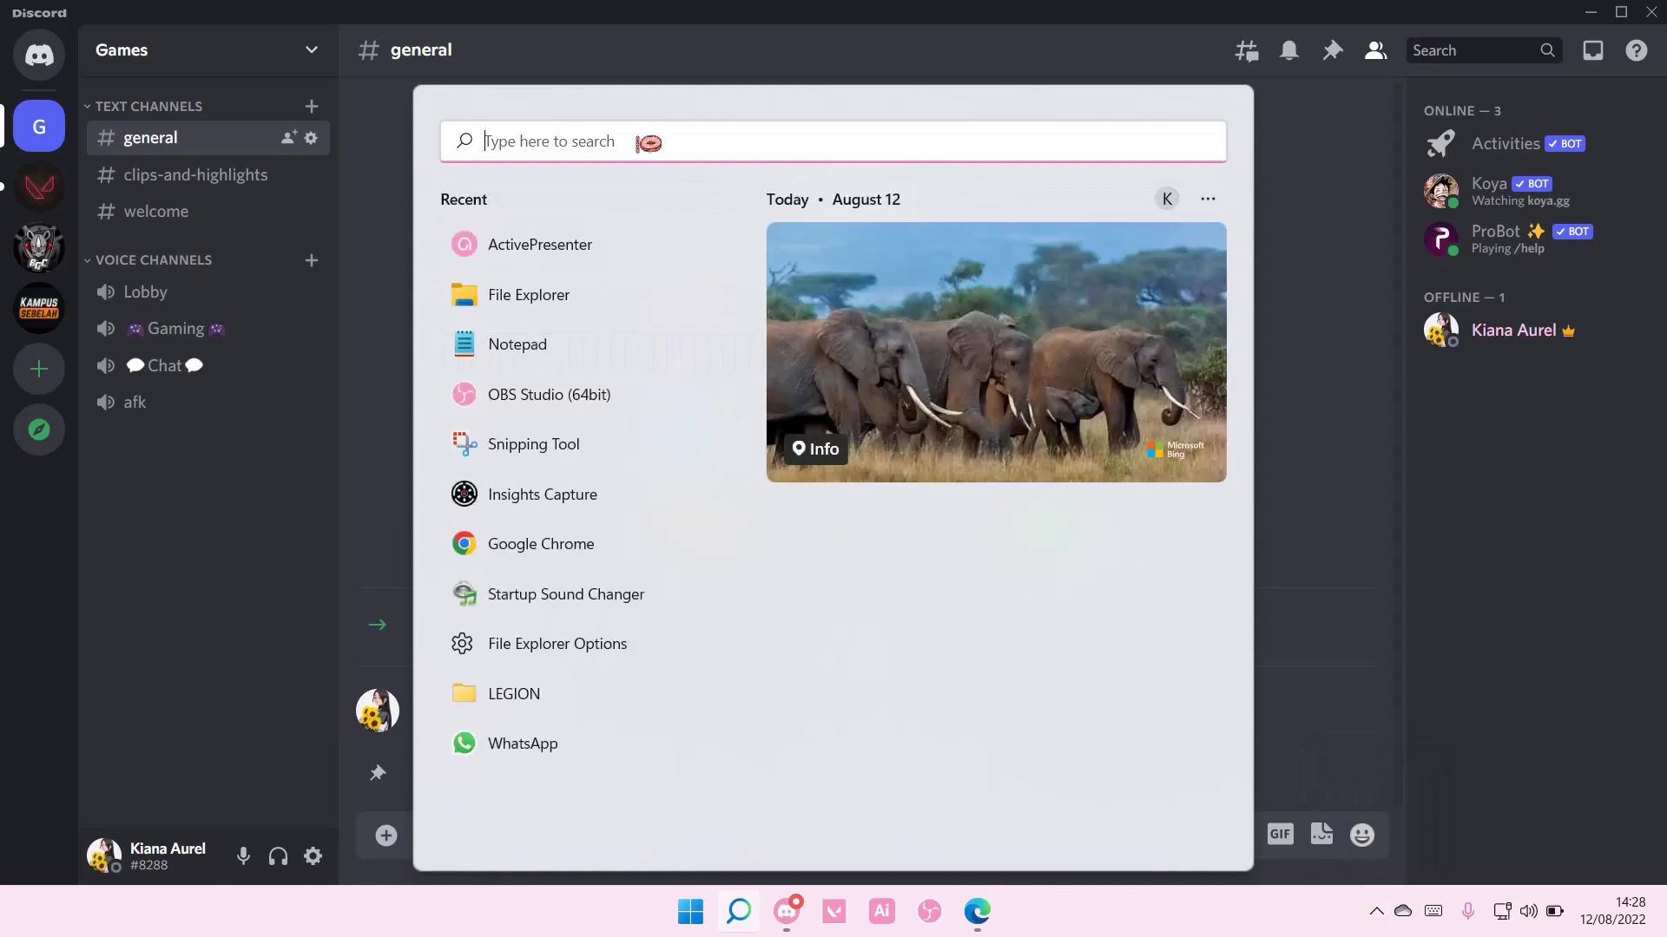
text(snap)
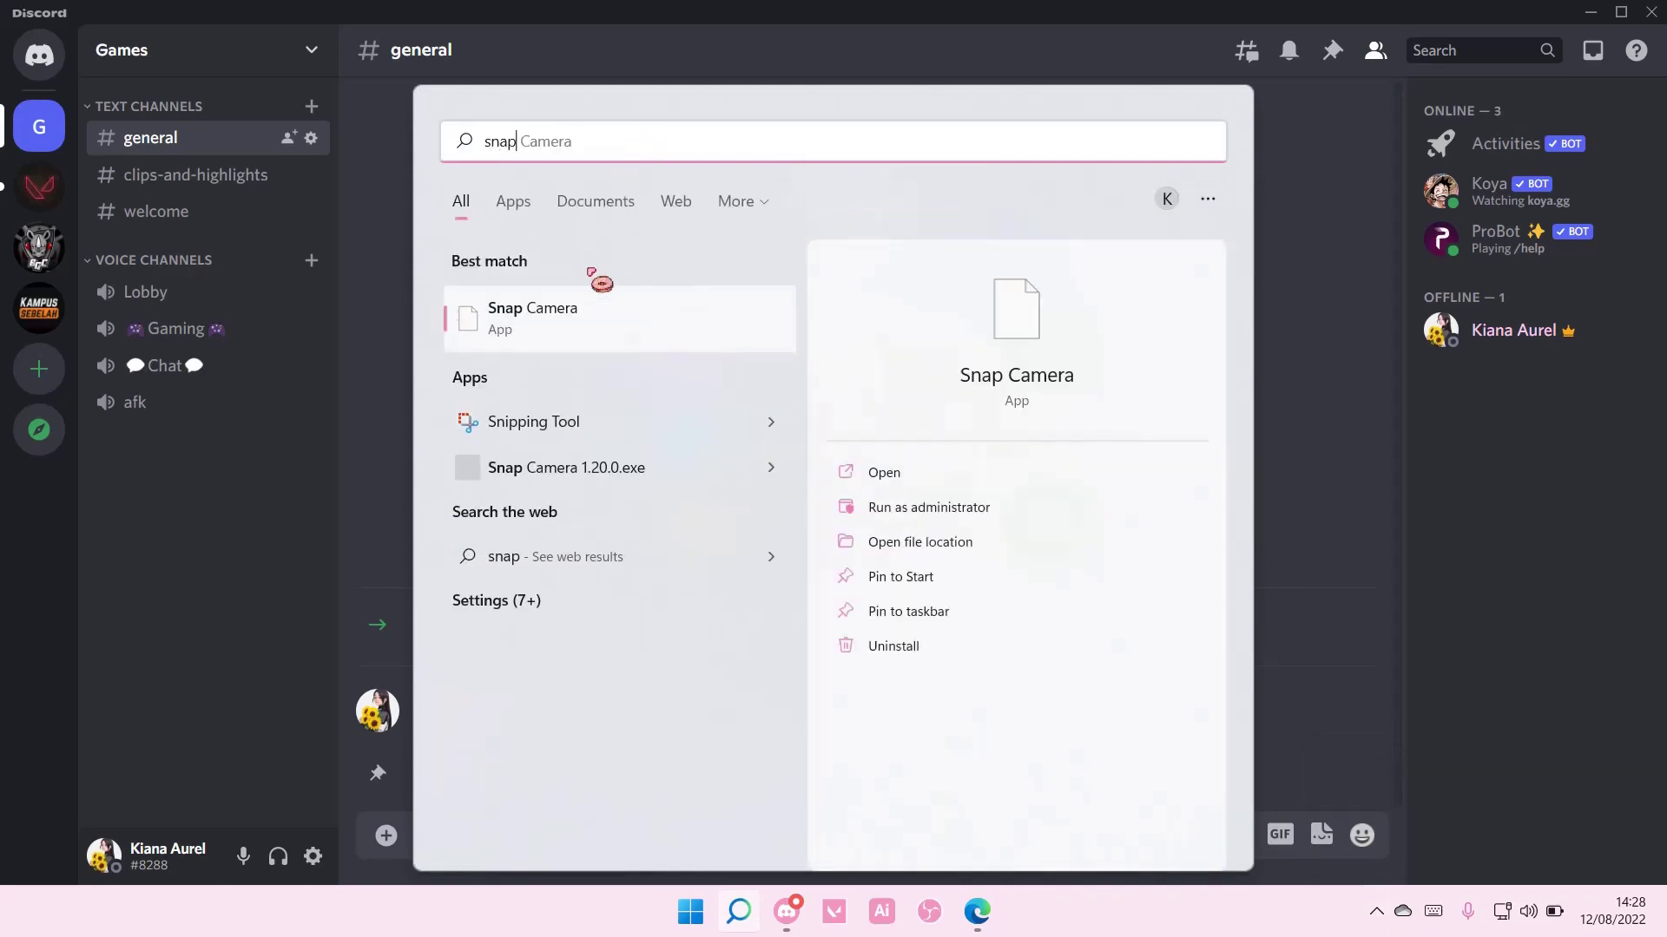
click(589, 324)
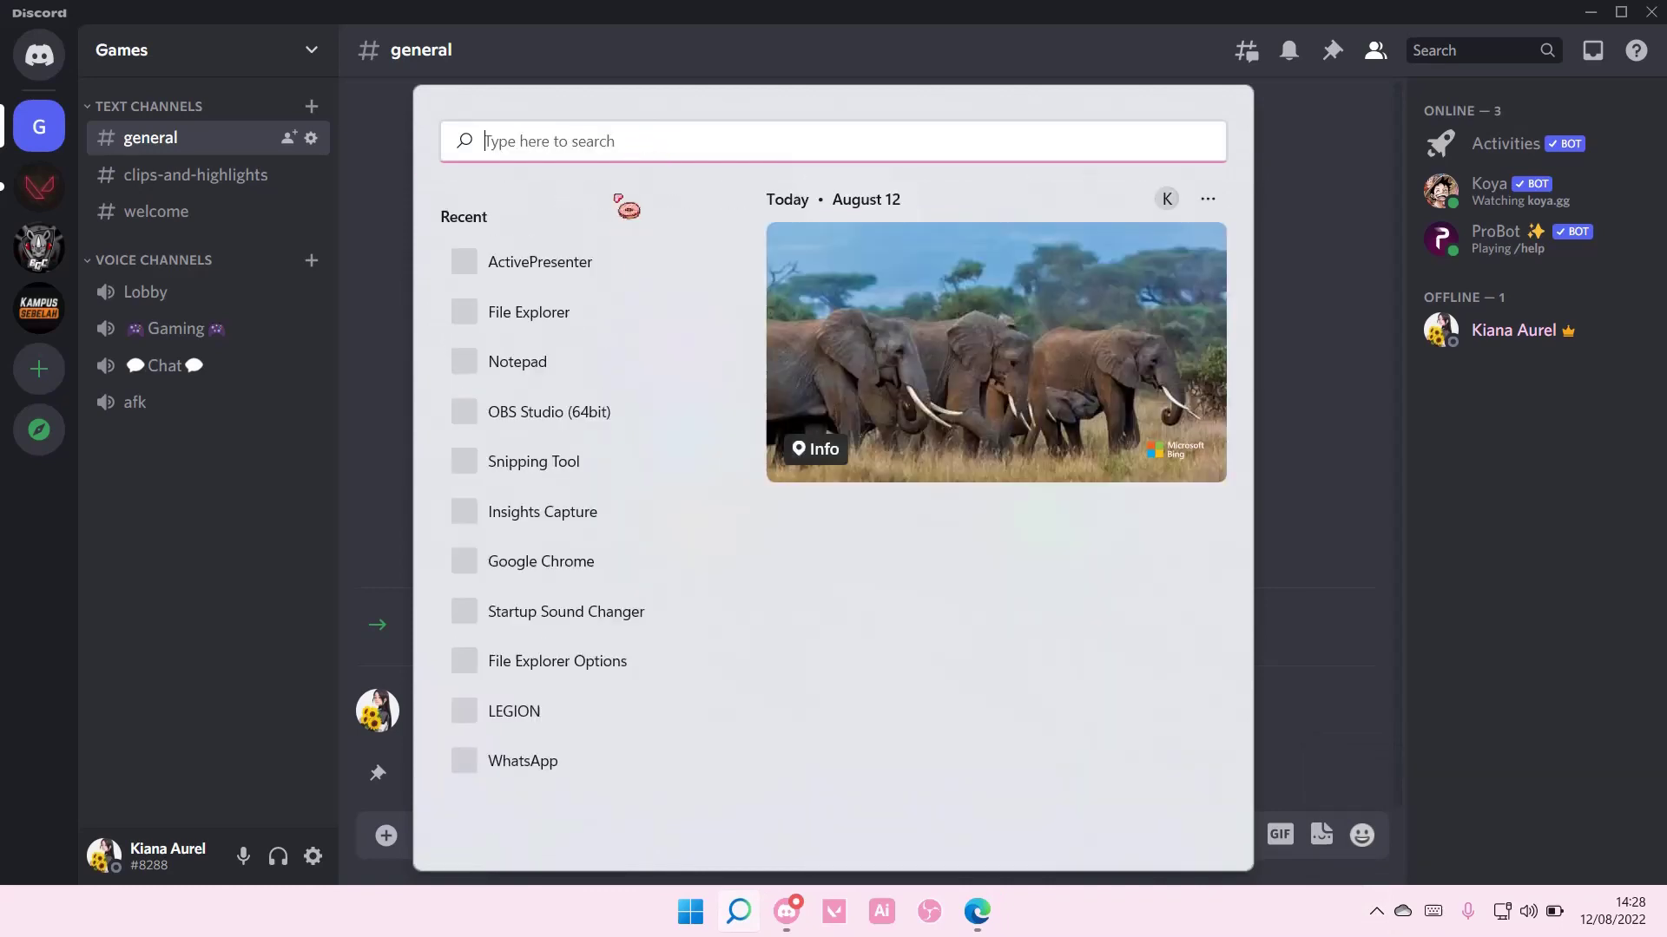
text(snap)
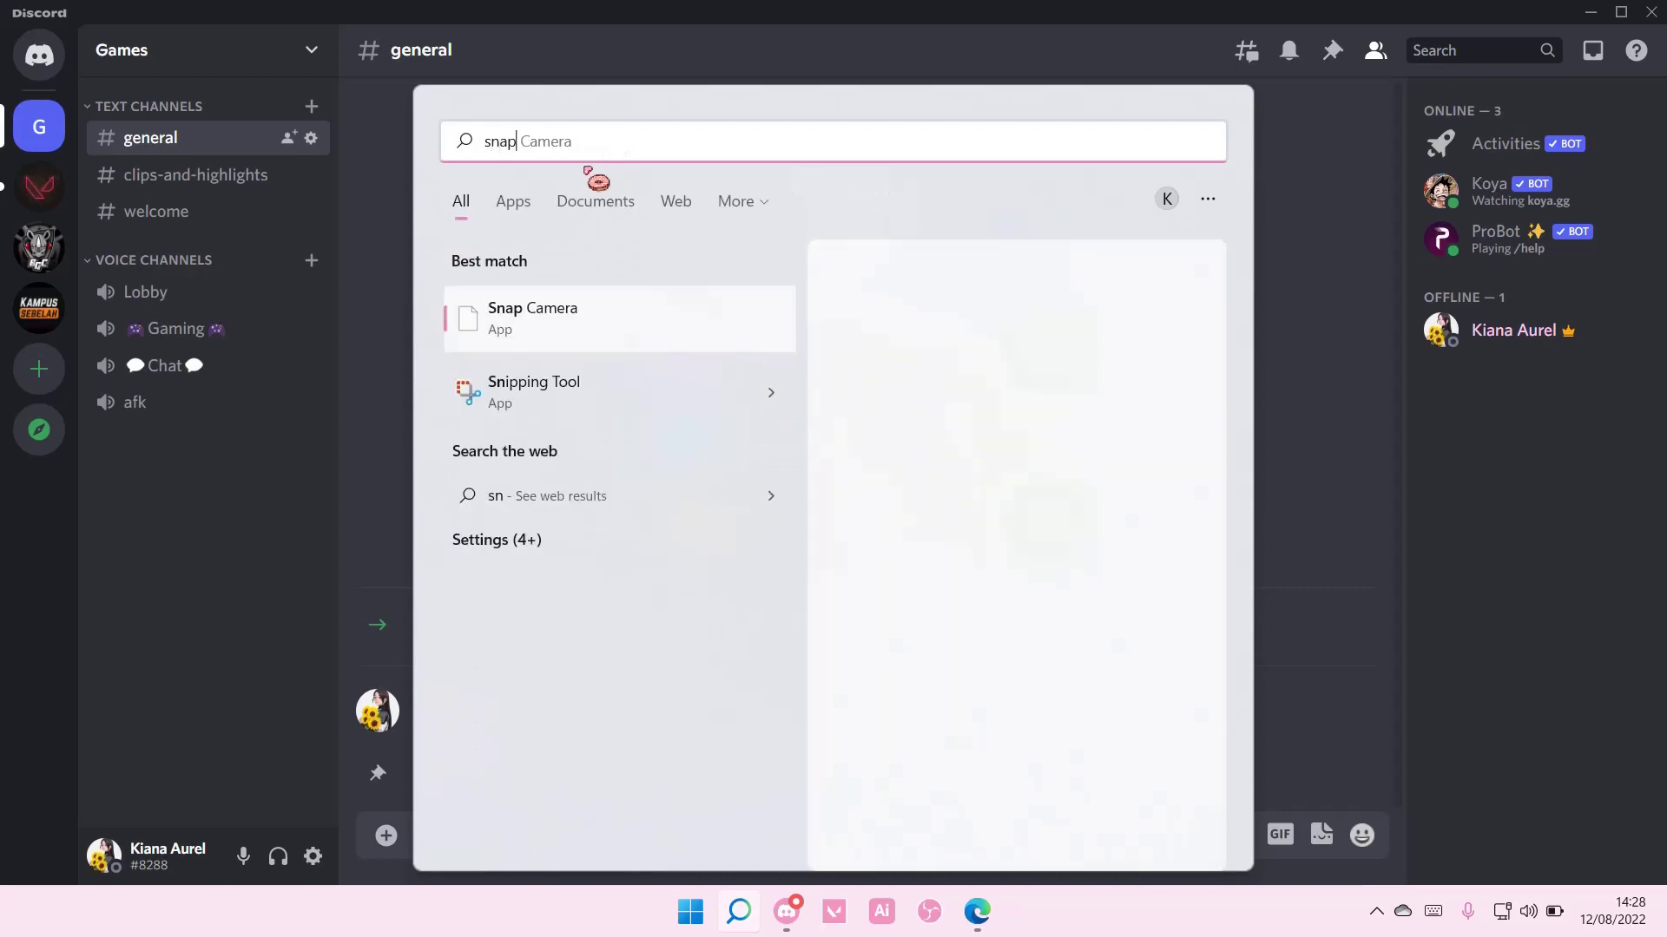
click(561, 324)
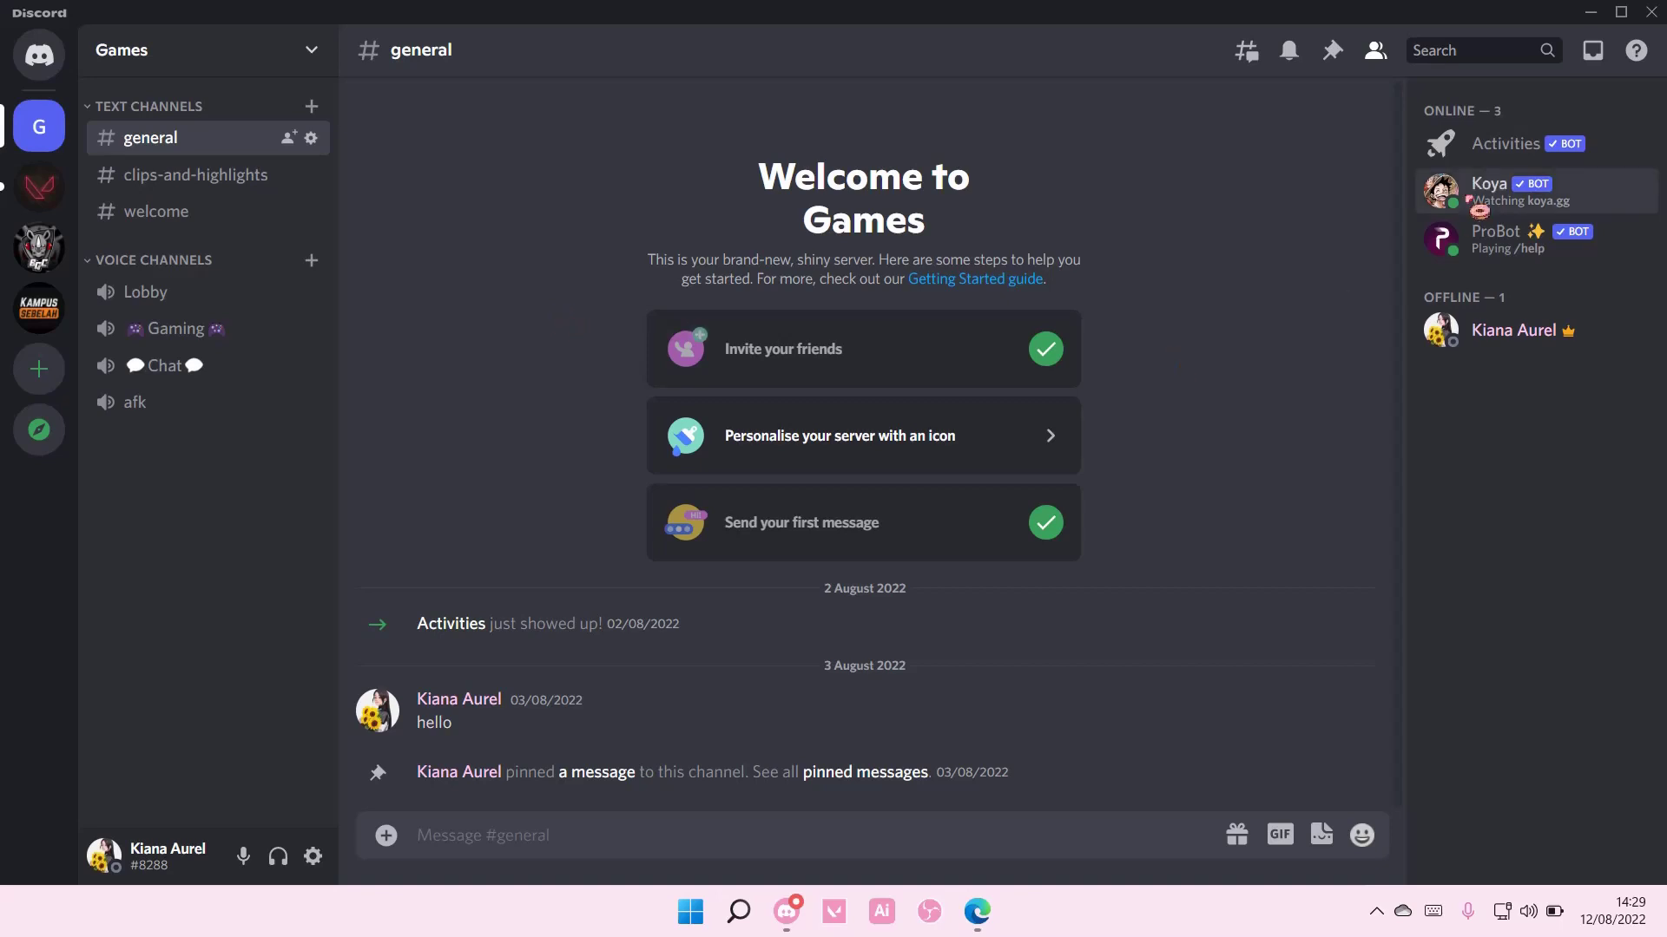
Step: Centre the Snap Camera window, apply the Summer Light lens, and bring Discord back to front
click(1590, 11)
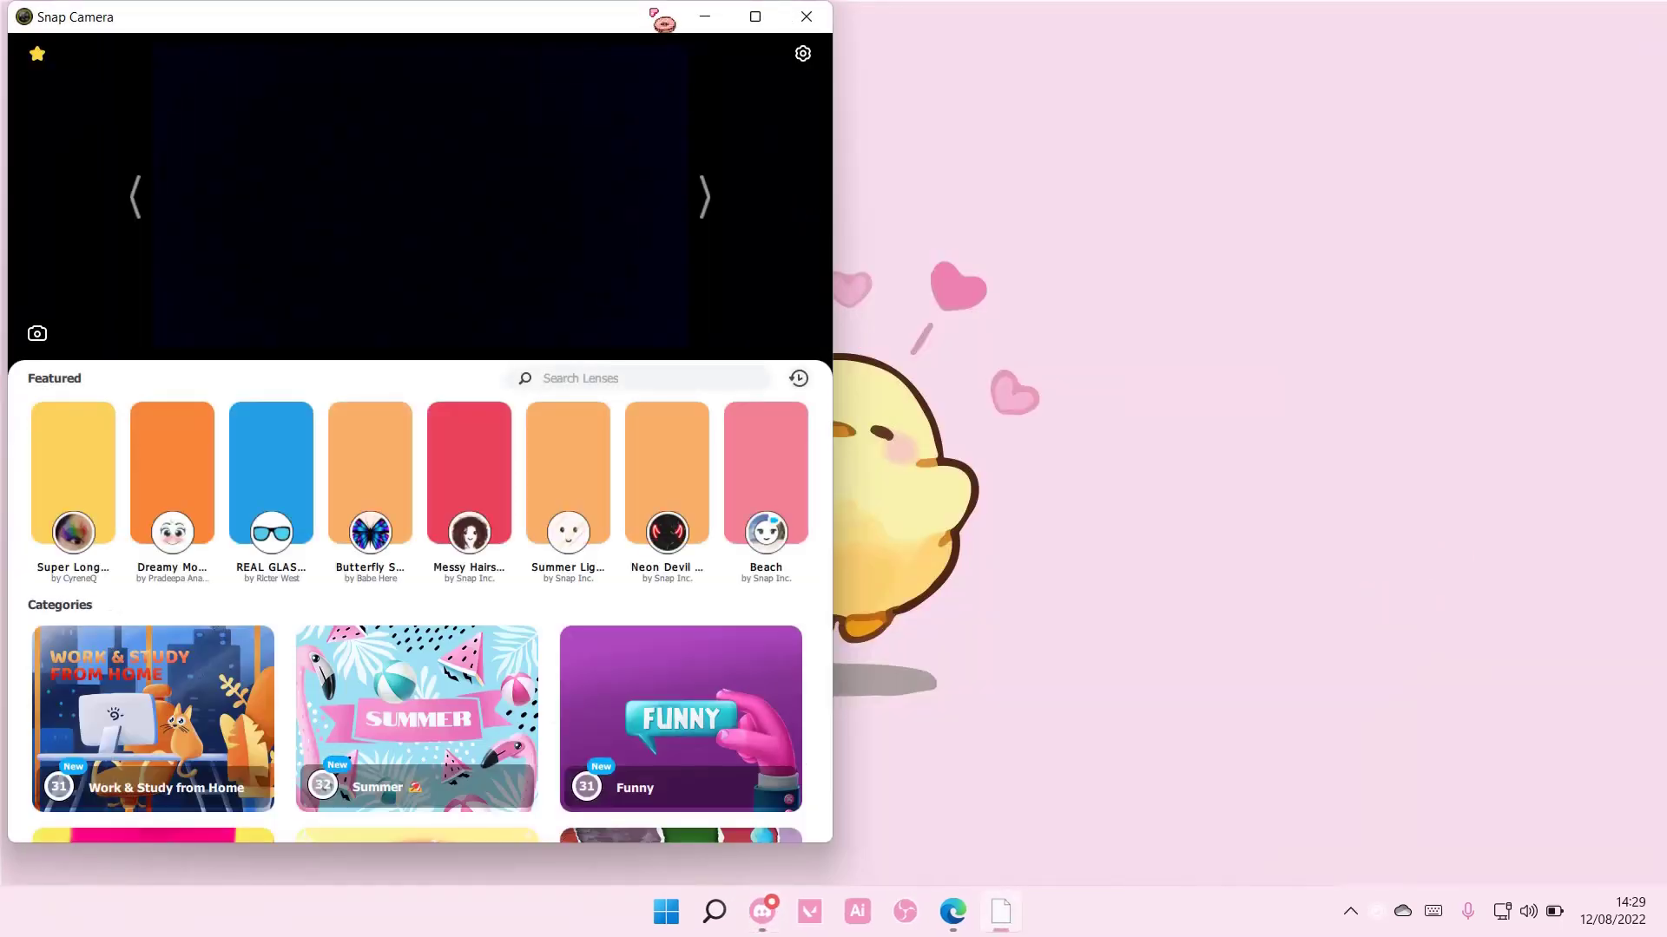
drag(659, 18, 914, 55)
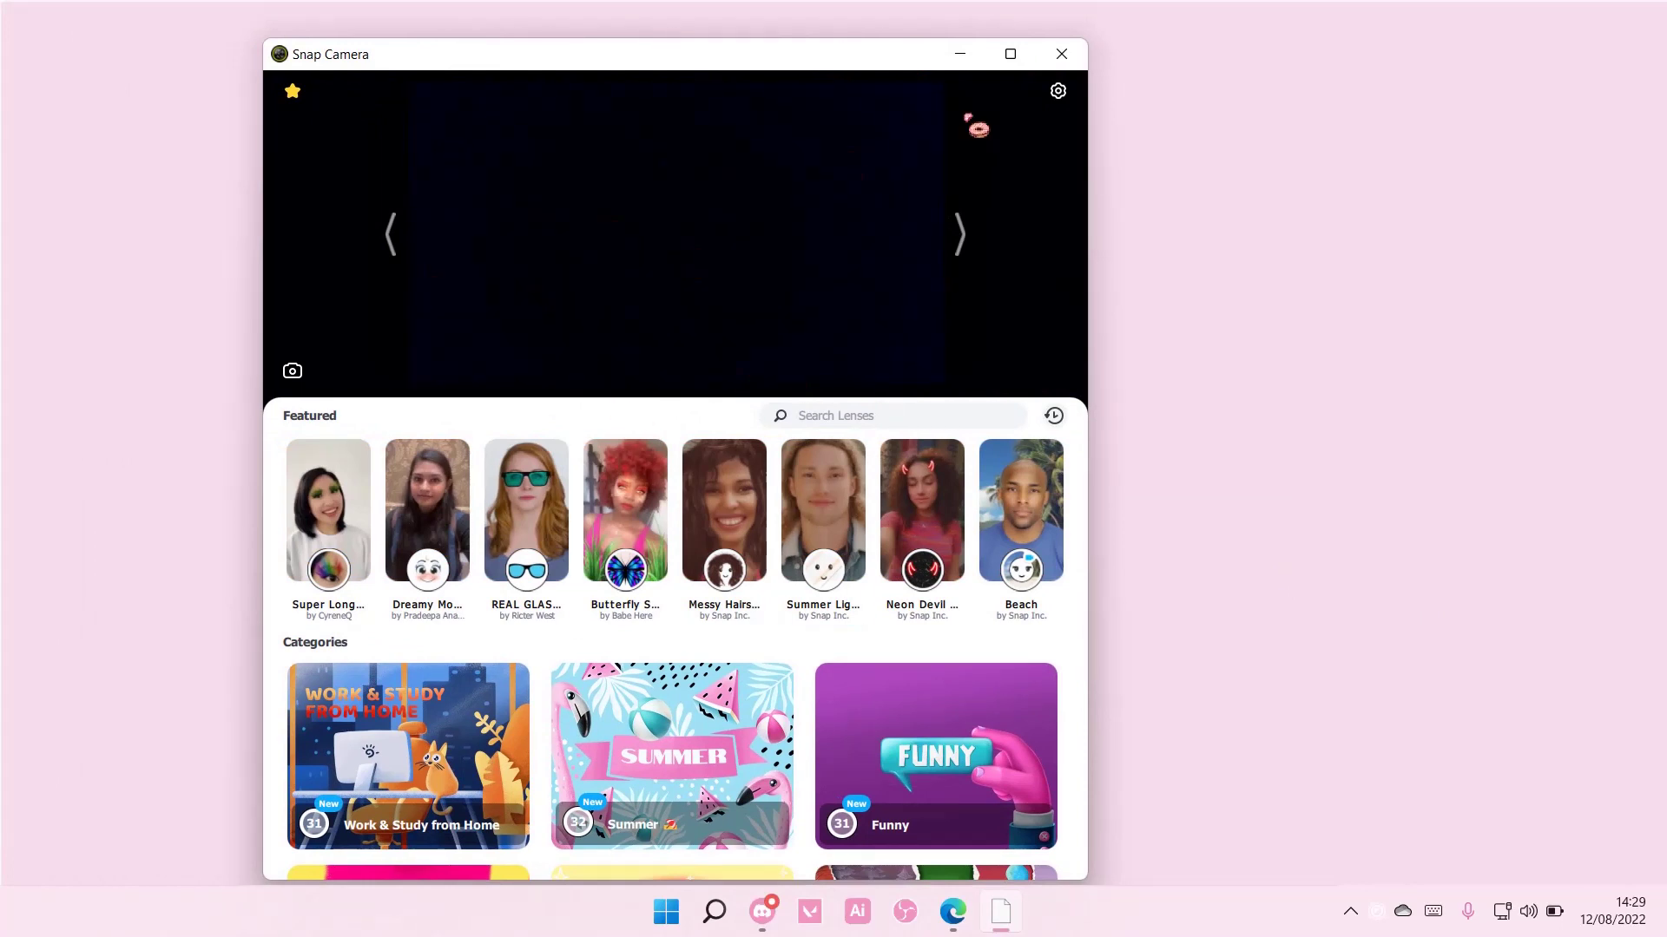
scroll(1079, 455, down, 1)
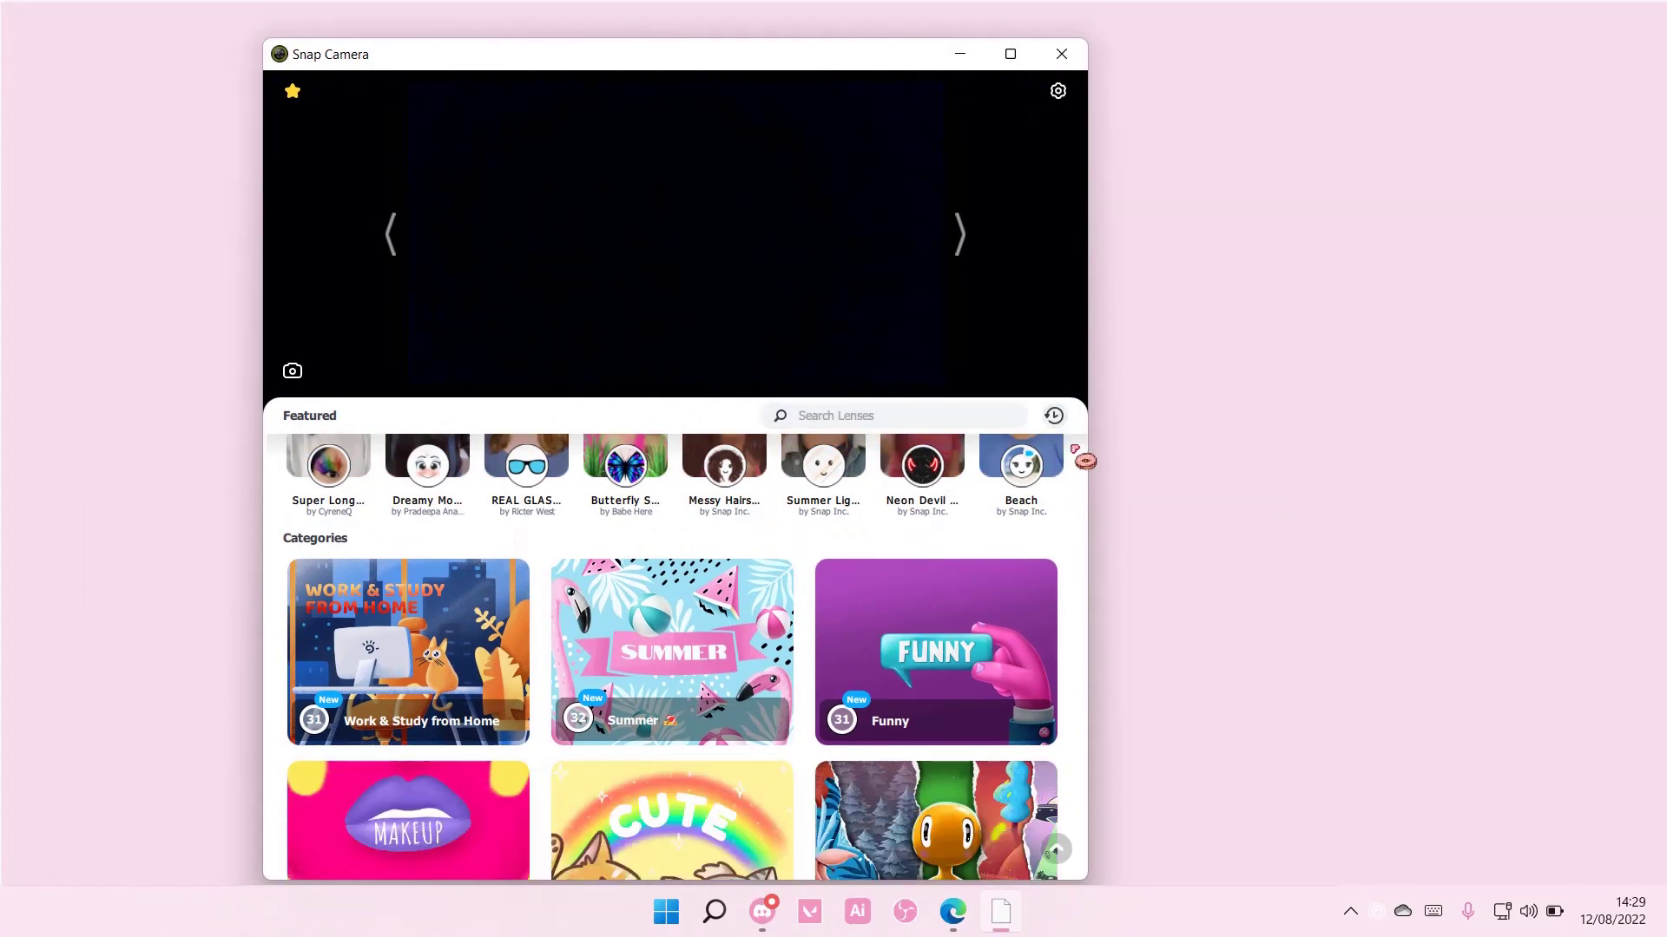
scroll(1034, 472, up, 1)
click(824, 521)
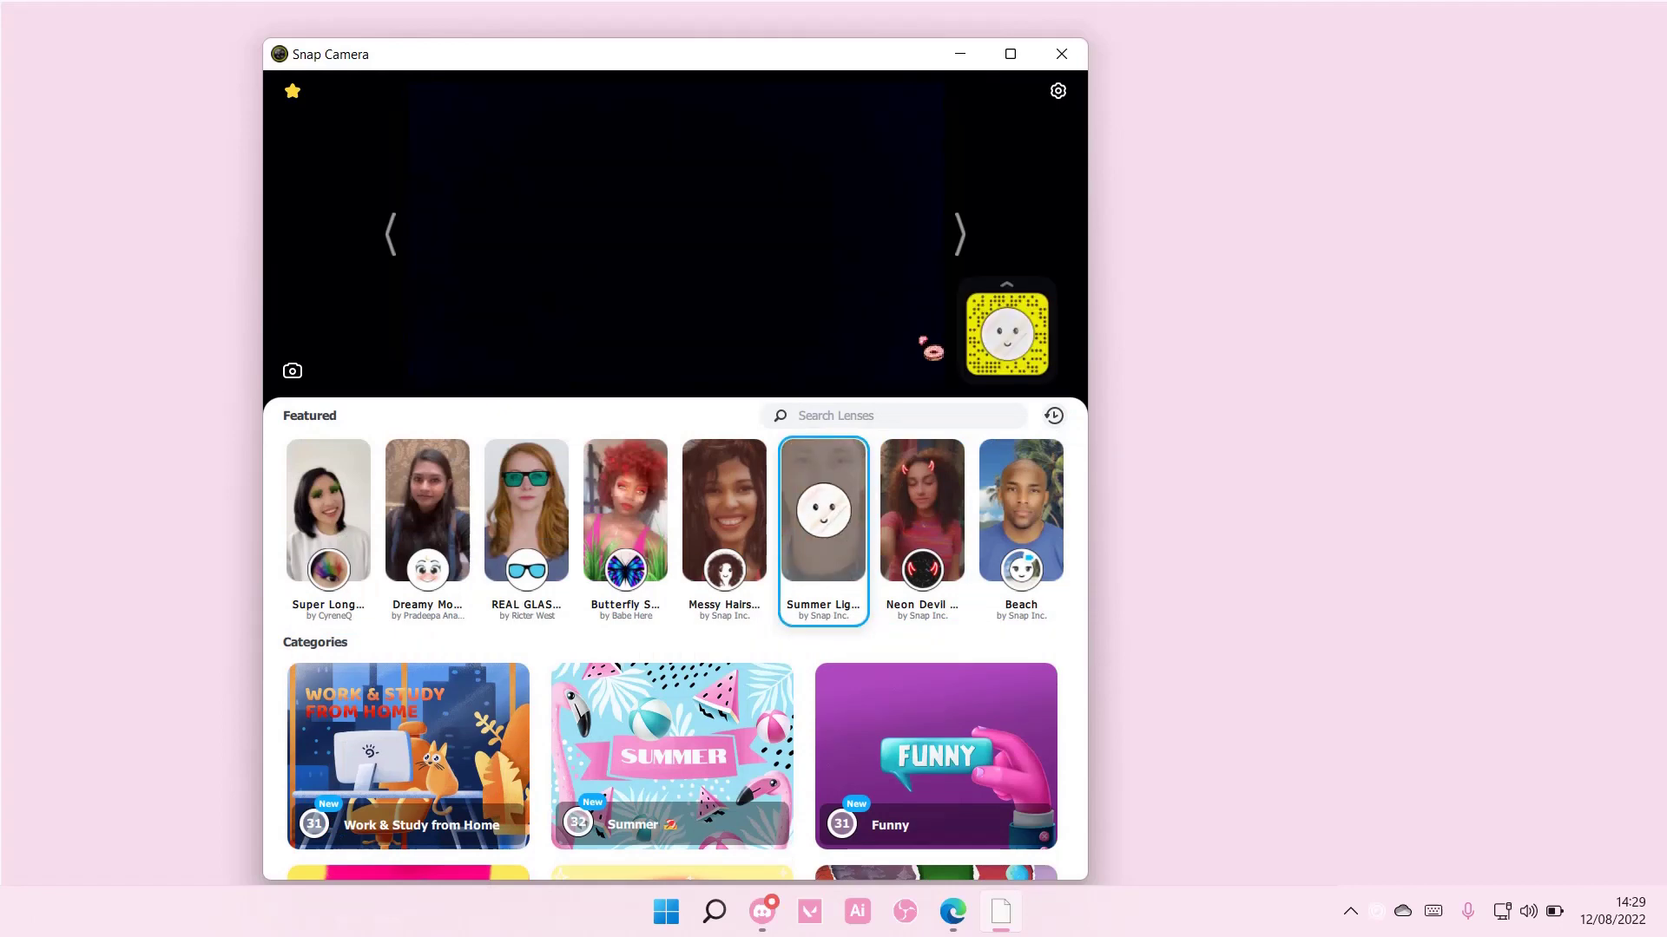
click(761, 913)
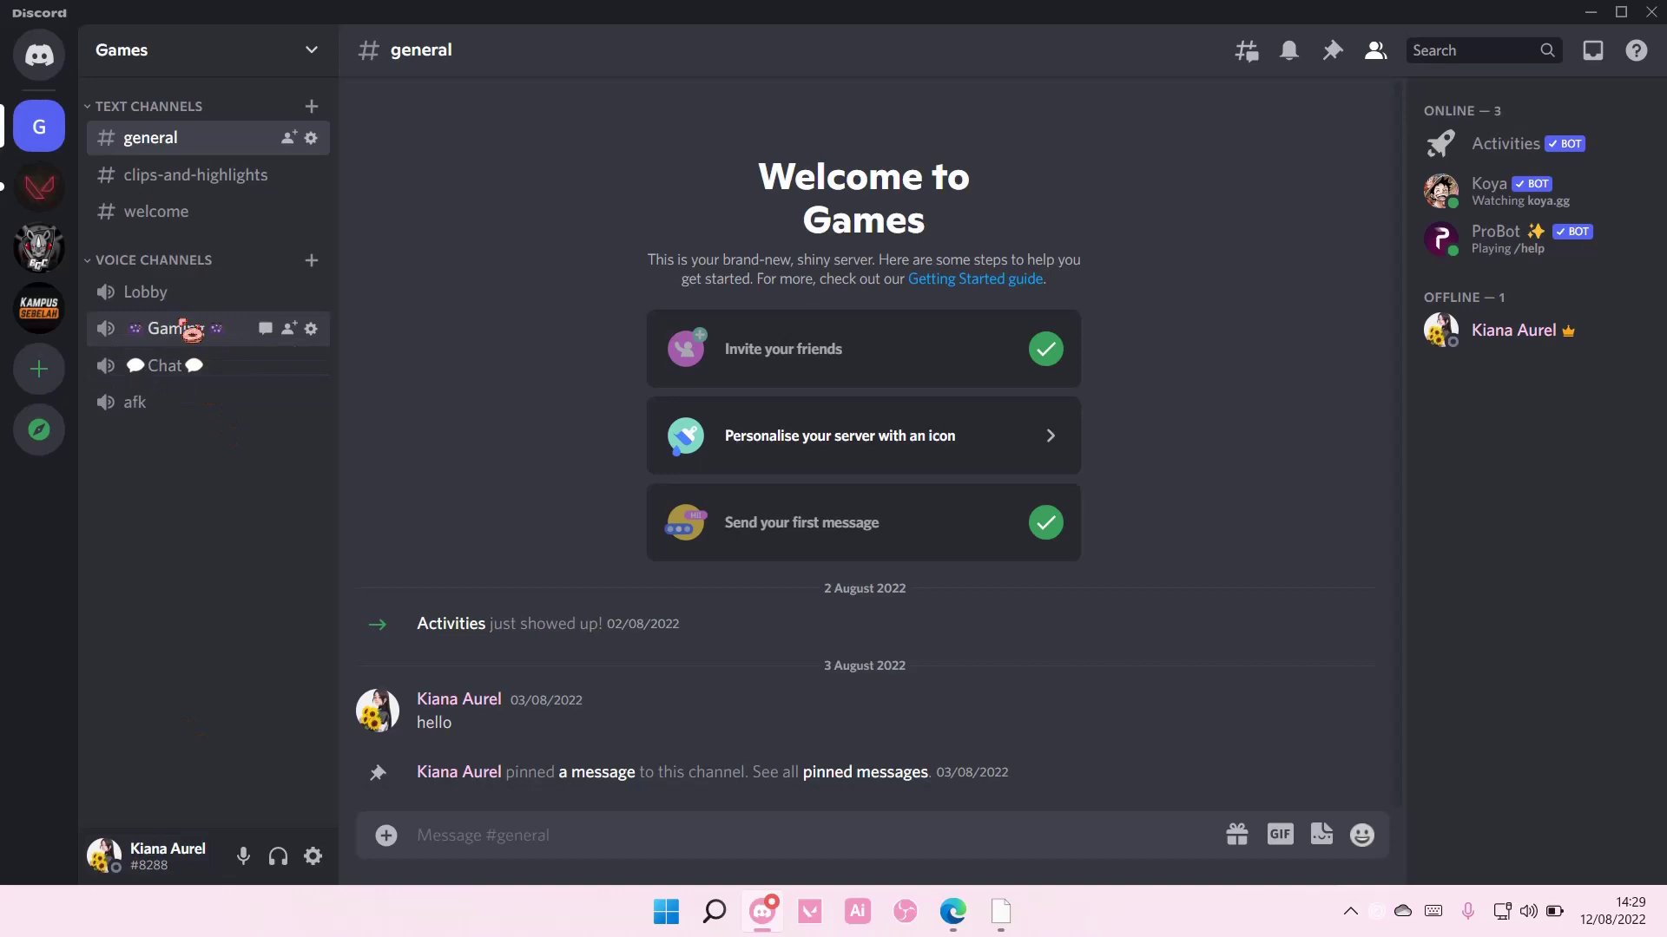
Step: Rejoin Lobby with video using Snap Camera, then disconnect and close the Snap Camera window
mouse_move(183, 291)
click(182, 313)
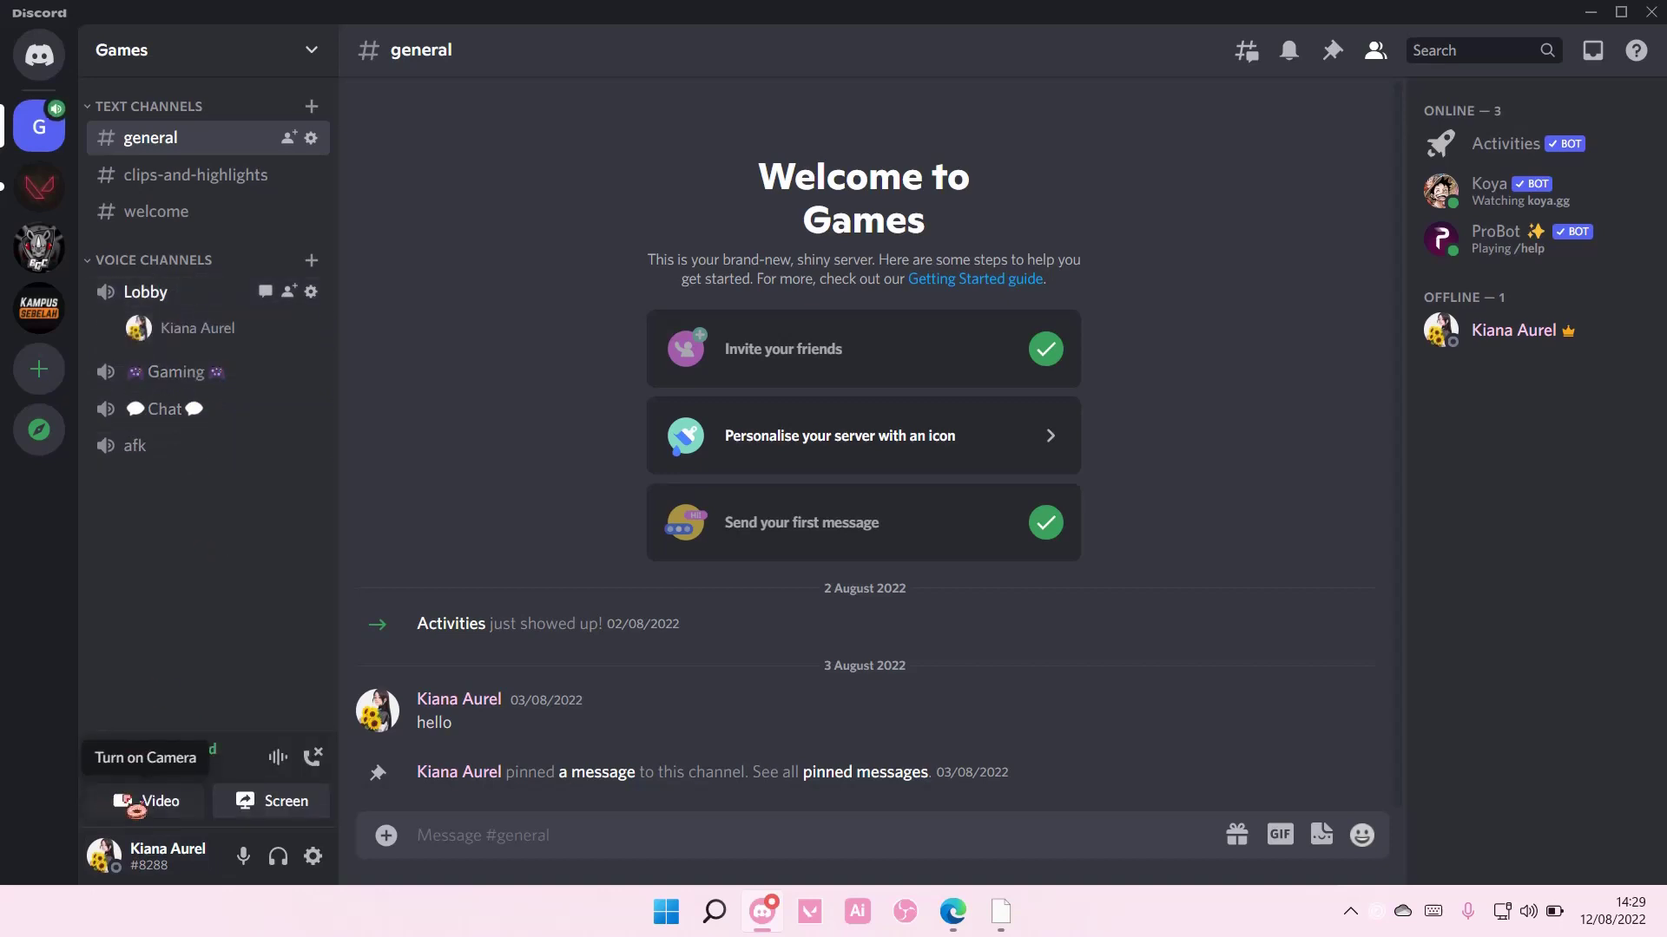
click(156, 791)
click(905, 857)
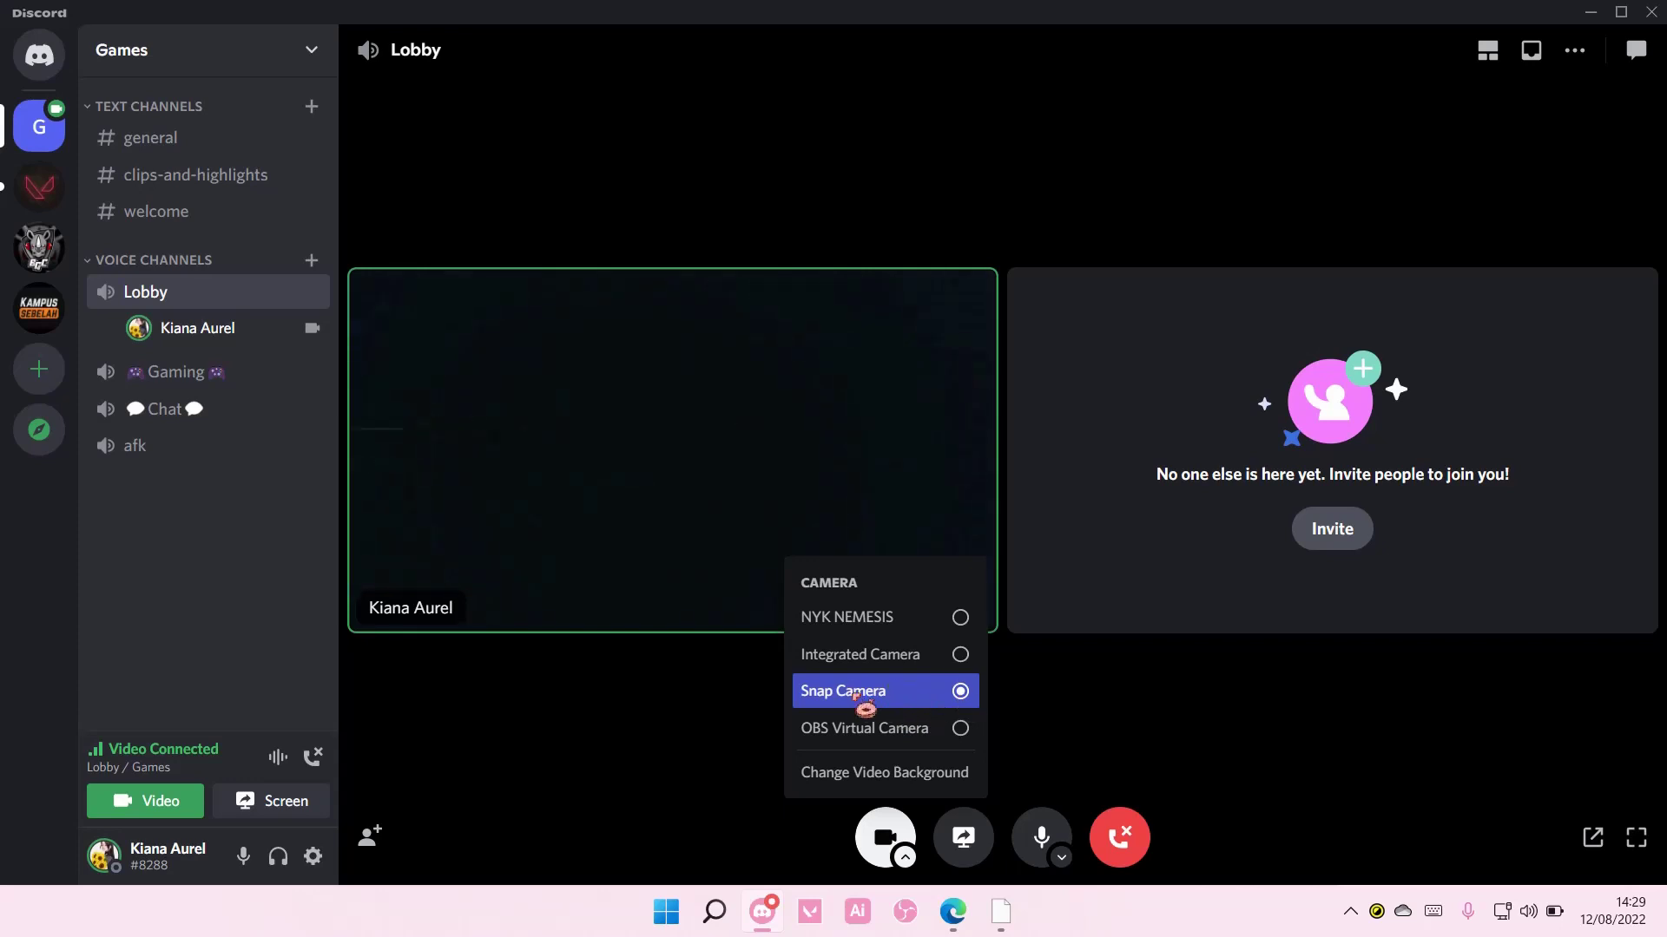
click(1120, 838)
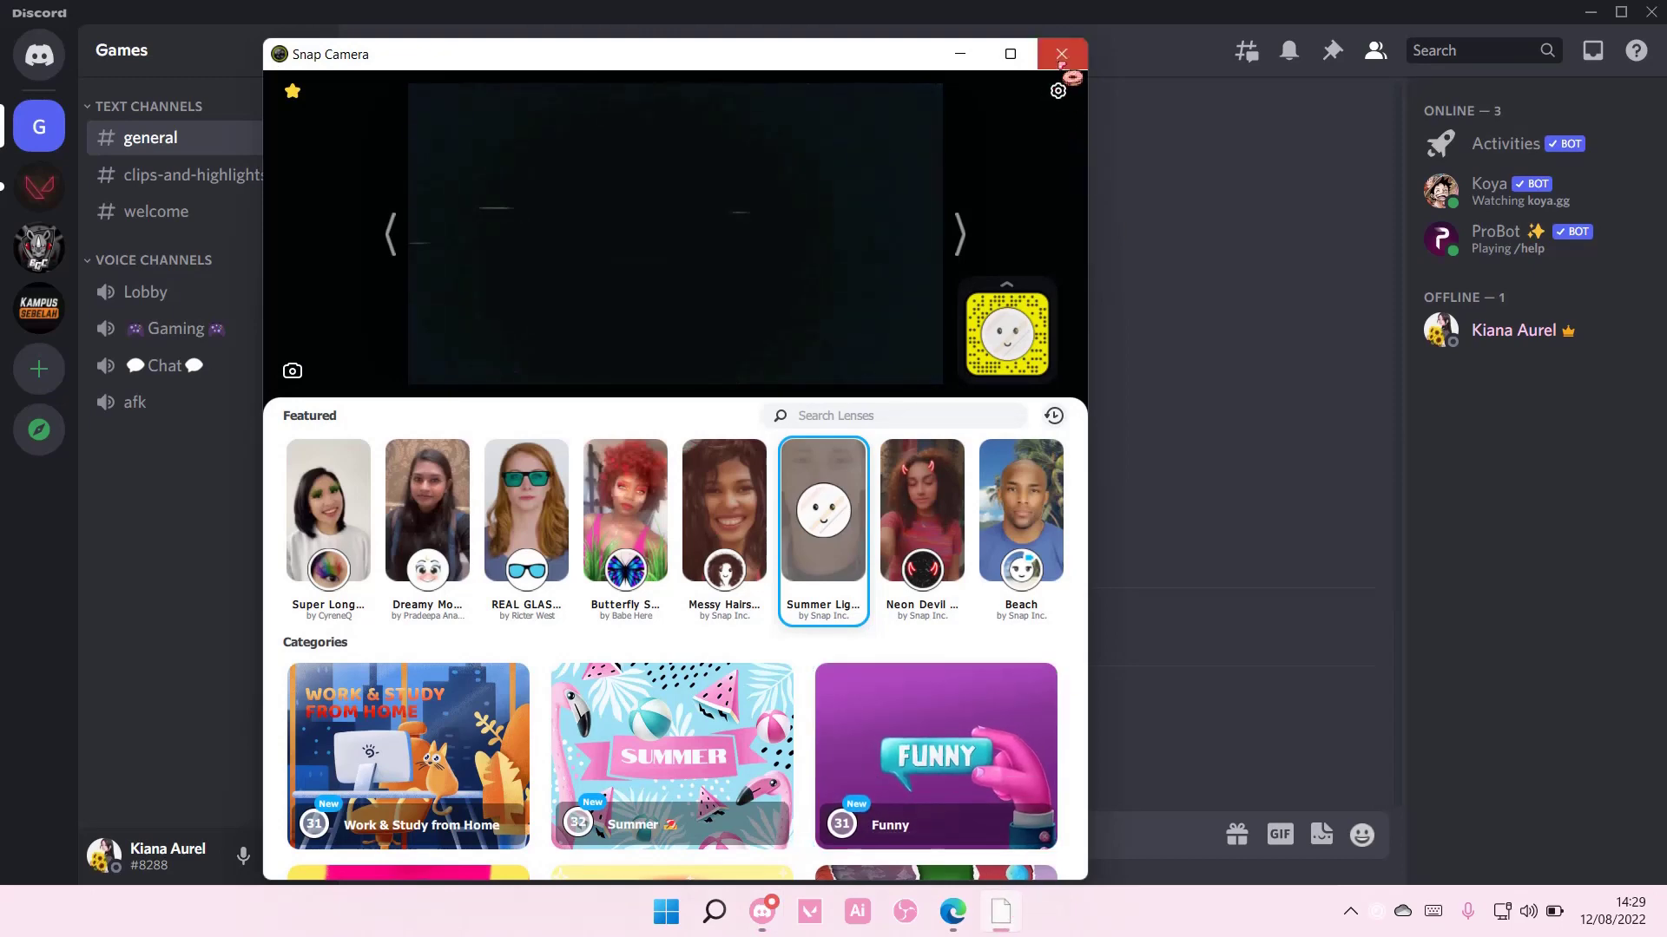
click(1061, 55)
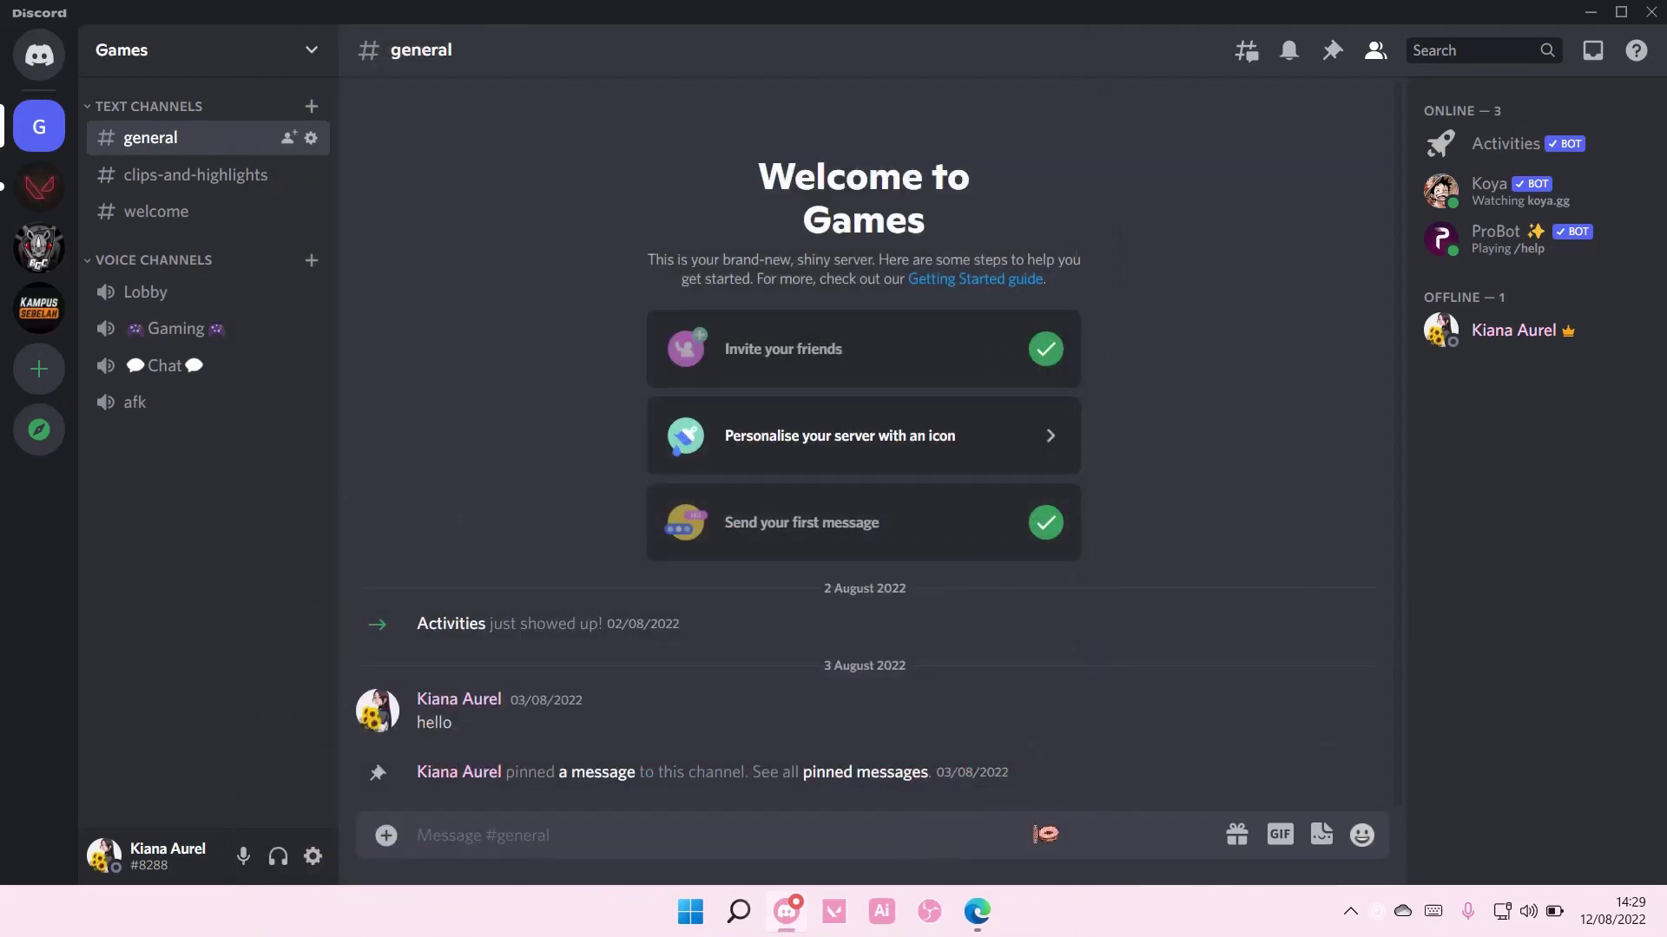